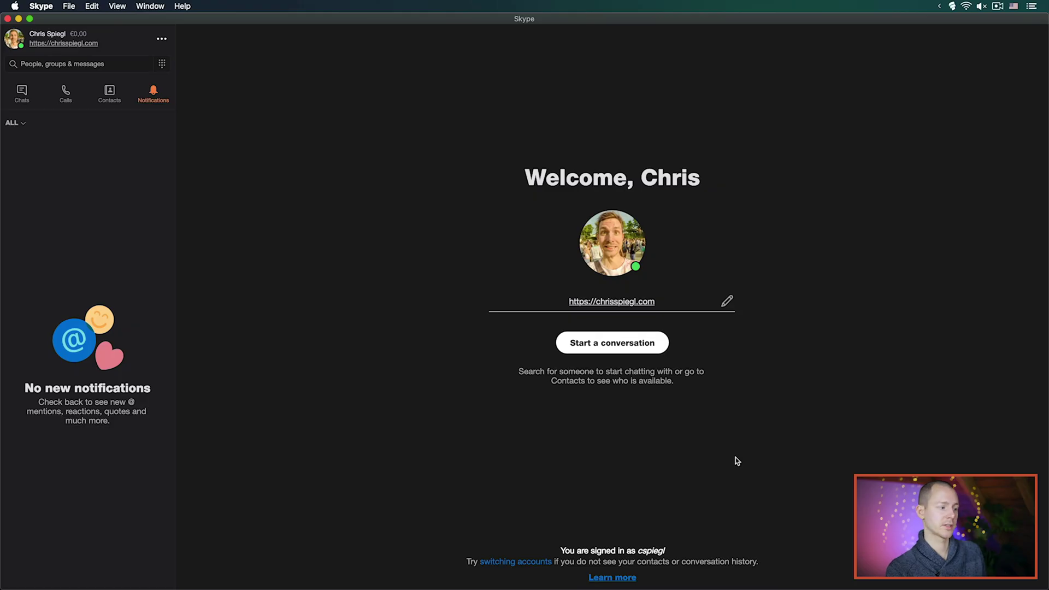
Step: View the Skype window, and switch to the OBS main window
{"action": "key", "text": "ctrl+Up"}
{"action": "left_click", "coordinate": [775, 424]}
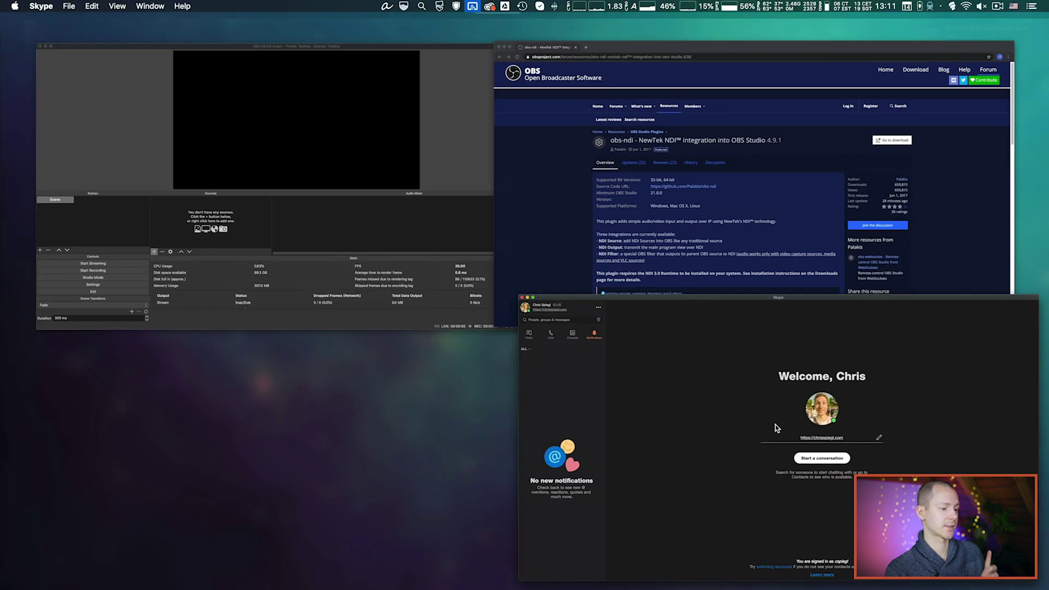
{"action": "key", "text": "ctrl+Up"}
{"action": "left_click", "coordinate": [302, 237]}
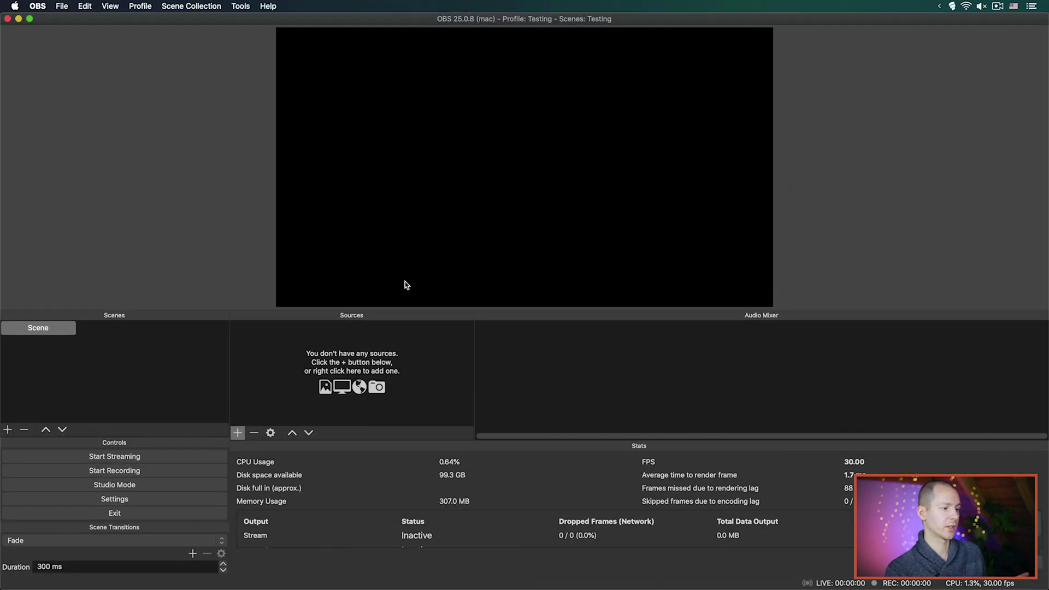
Step: Switch to the obs-ndi plugin page in Chrome, follow its download link to GitHub and open the full list of releases
{"action": "key", "text": "ctrl+Up"}
{"action": "left_click", "coordinate": [362, 234]}
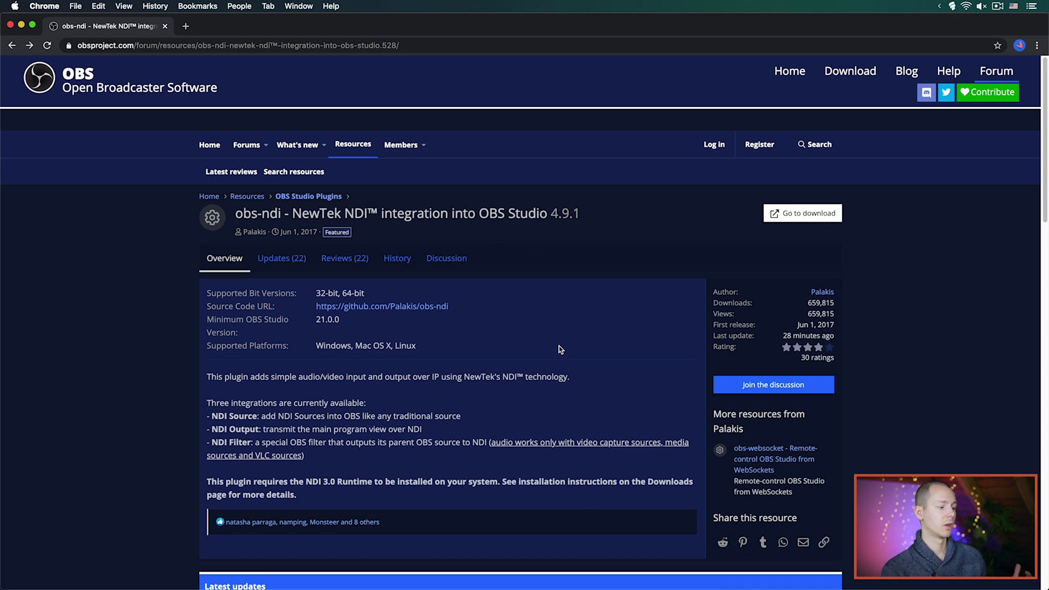
{"action": "left_click", "coordinate": [812, 215]}
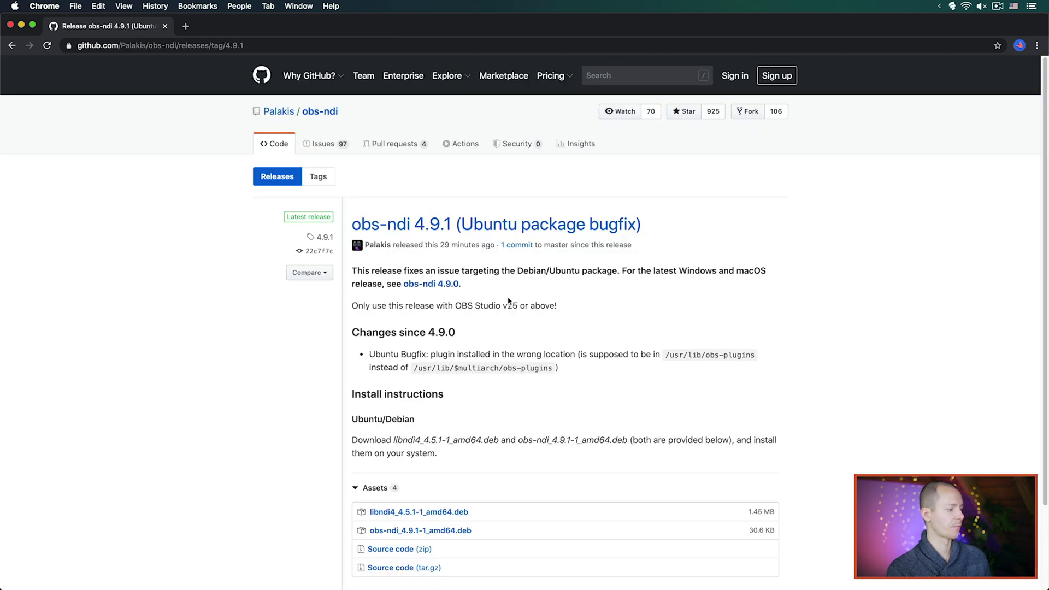
{"action": "scroll", "coordinate": [395, 298], "scroll_direction": "down", "scroll_amount": 2}
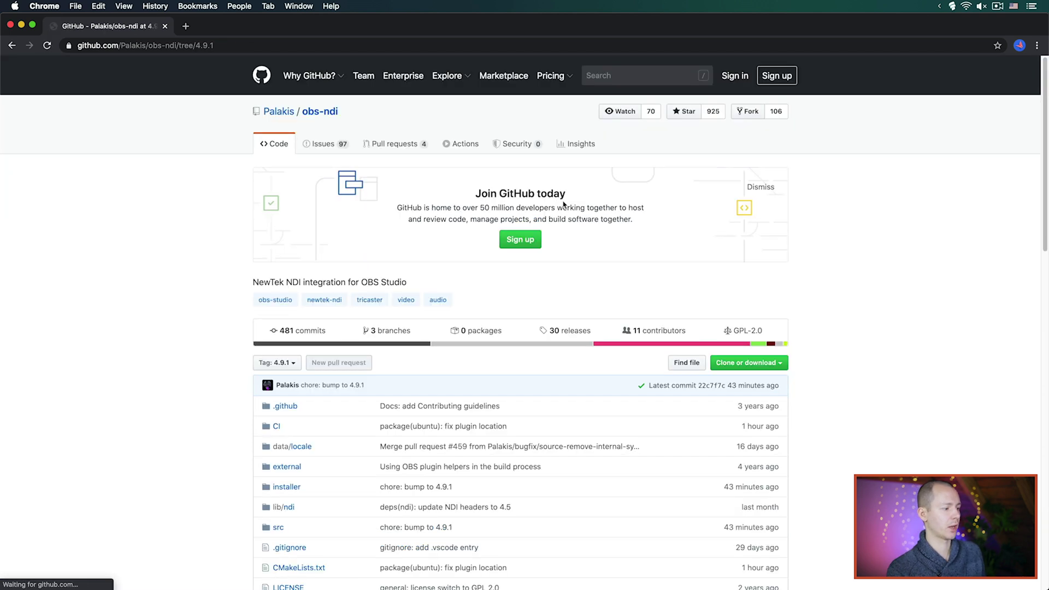
{"action": "left_click", "coordinate": [574, 339]}
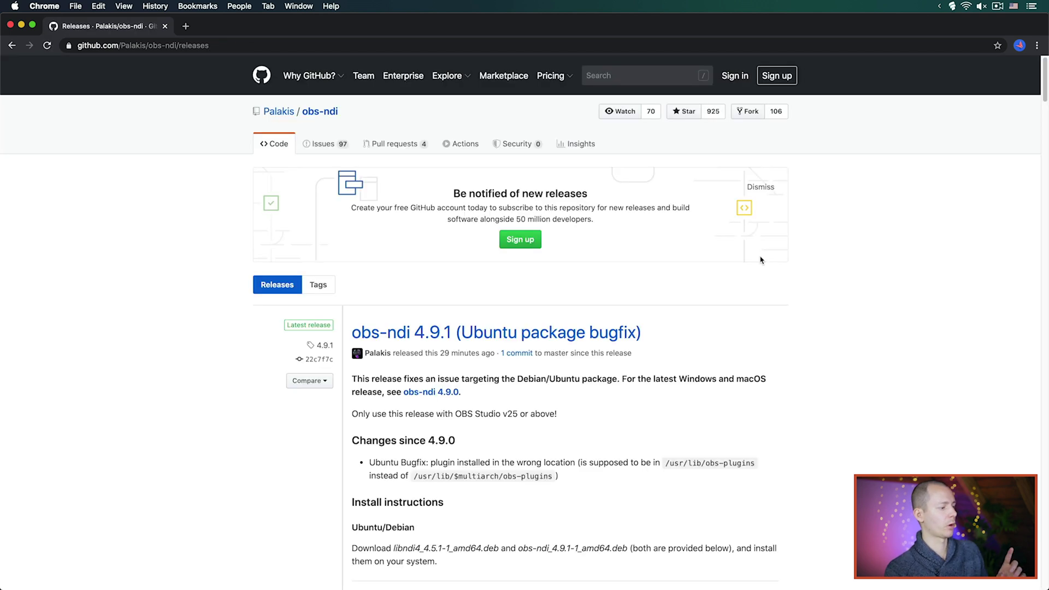
Step: Examine the obs-ndi 4.9.0 release notes and install instructions, and expand that release's downloadable assets
{"action": "scroll", "coordinate": [762, 257], "scroll_direction": "down", "scroll_amount": 8}
{"action": "scroll", "coordinate": [761, 260], "scroll_direction": "down", "scroll_amount": 5}
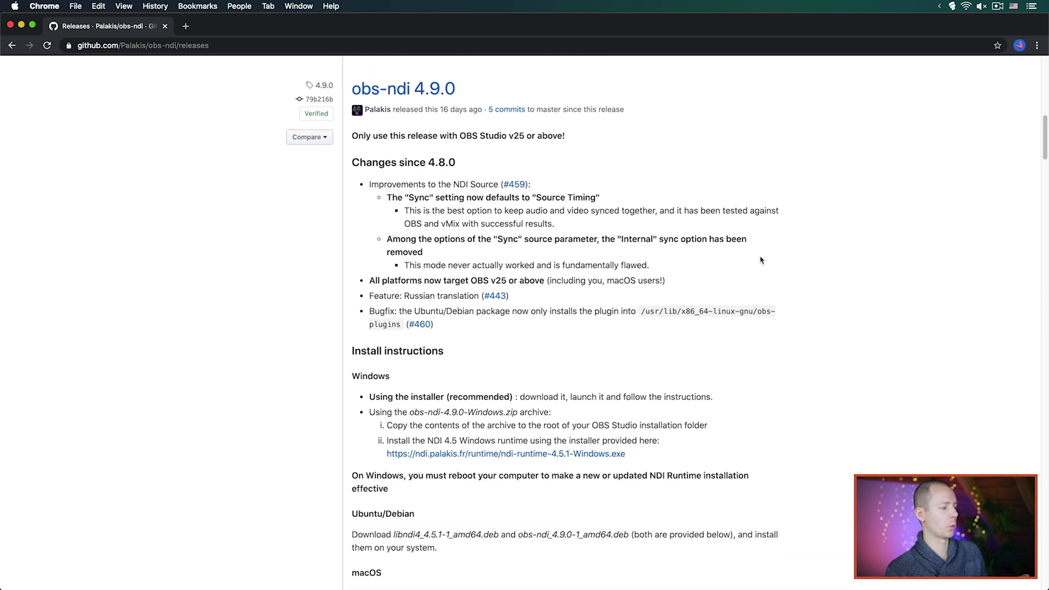
{"action": "scroll", "coordinate": [622, 253], "scroll_direction": "up", "scroll_amount": 1}
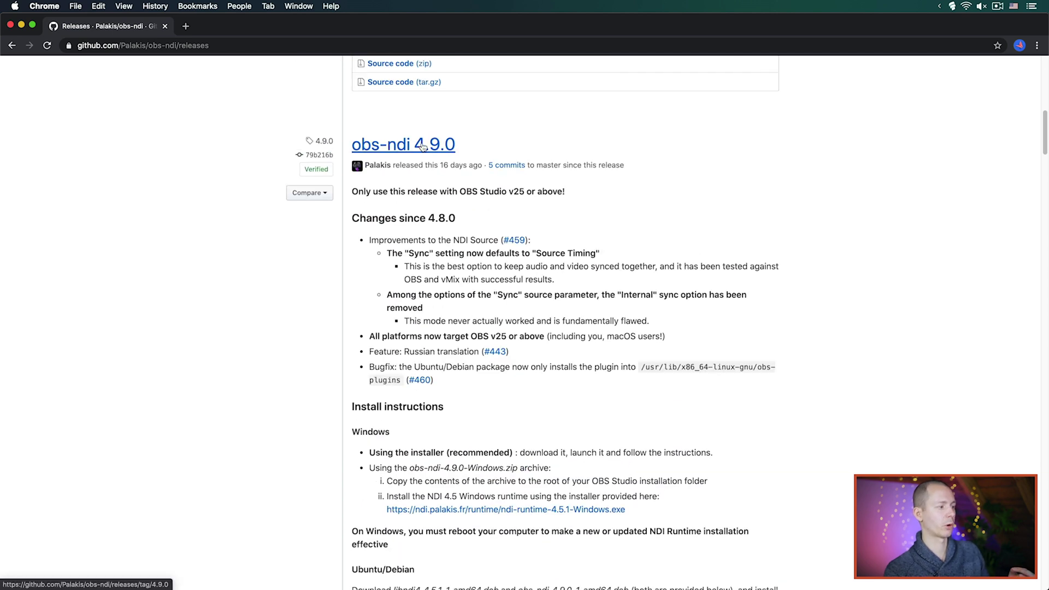
{"action": "scroll", "coordinate": [662, 221], "scroll_direction": "up", "scroll_amount": 4}
{"action": "scroll", "coordinate": [662, 222], "scroll_direction": "down", "scroll_amount": 1}
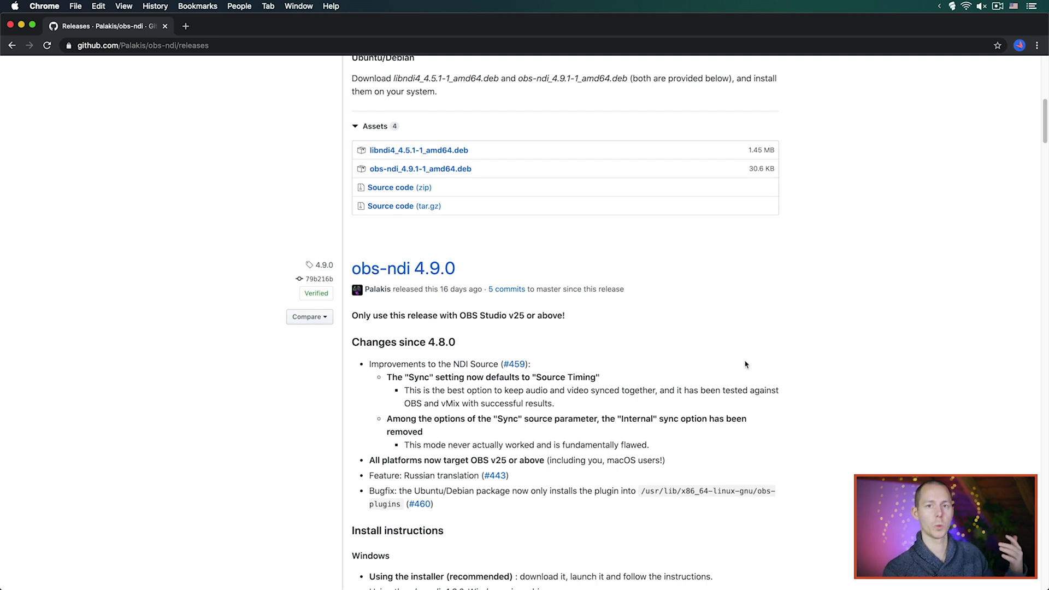
{"action": "scroll", "coordinate": [745, 364], "scroll_direction": "down", "scroll_amount": 8}
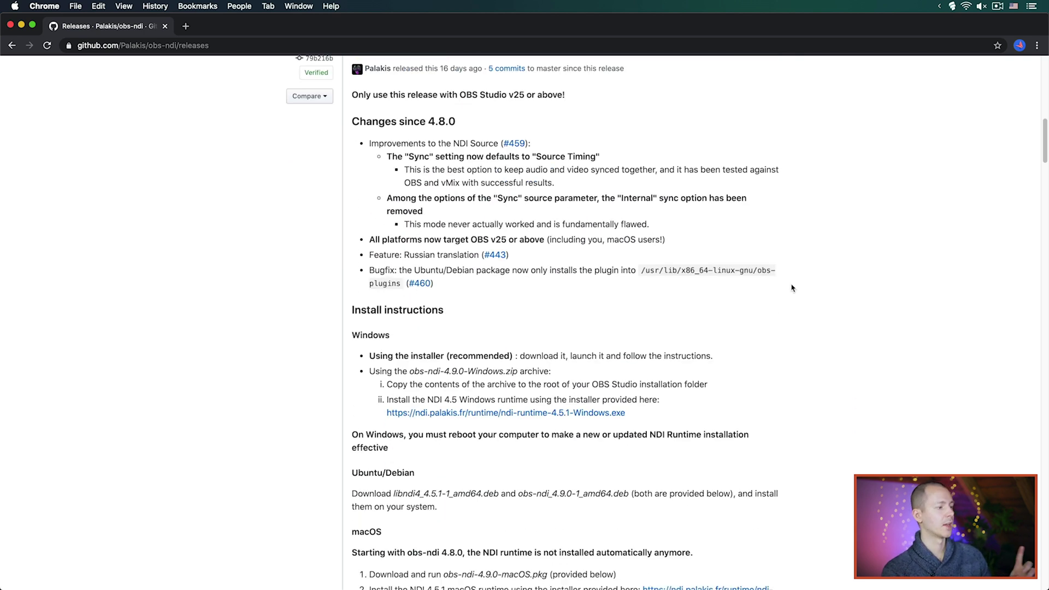
{"action": "left_click_drag", "start_coordinate": [343, 284], "coordinate": [512, 384]}
{"action": "left_click_drag", "start_coordinate": [363, 270], "coordinate": [464, 330]}
{"action": "scroll", "coordinate": [418, 318], "scroll_direction": "down", "scroll_amount": 6}
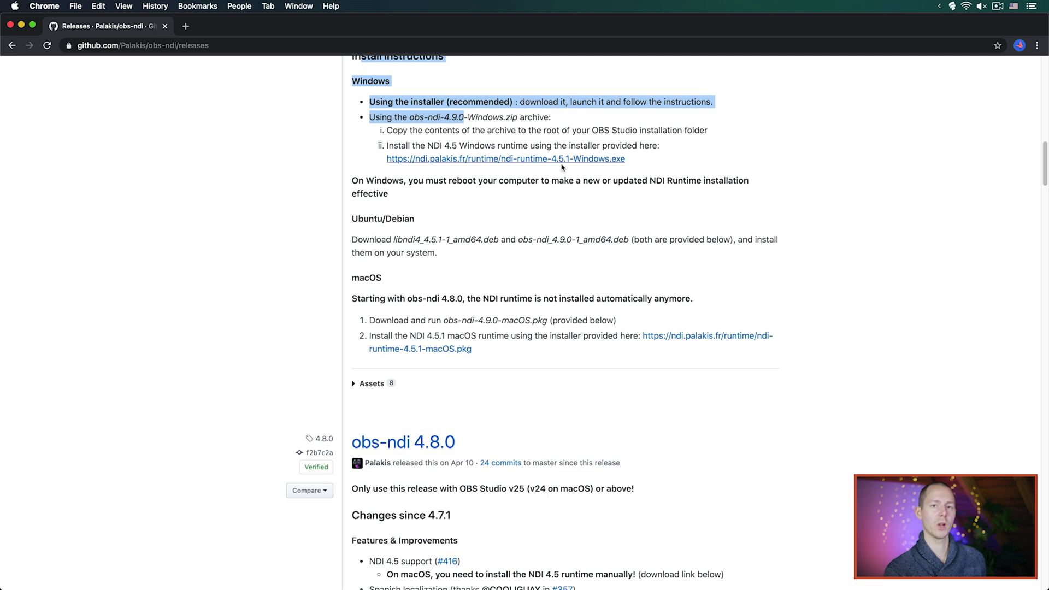
{"action": "scroll", "coordinate": [491, 348], "scroll_direction": "down", "scroll_amount": 1}
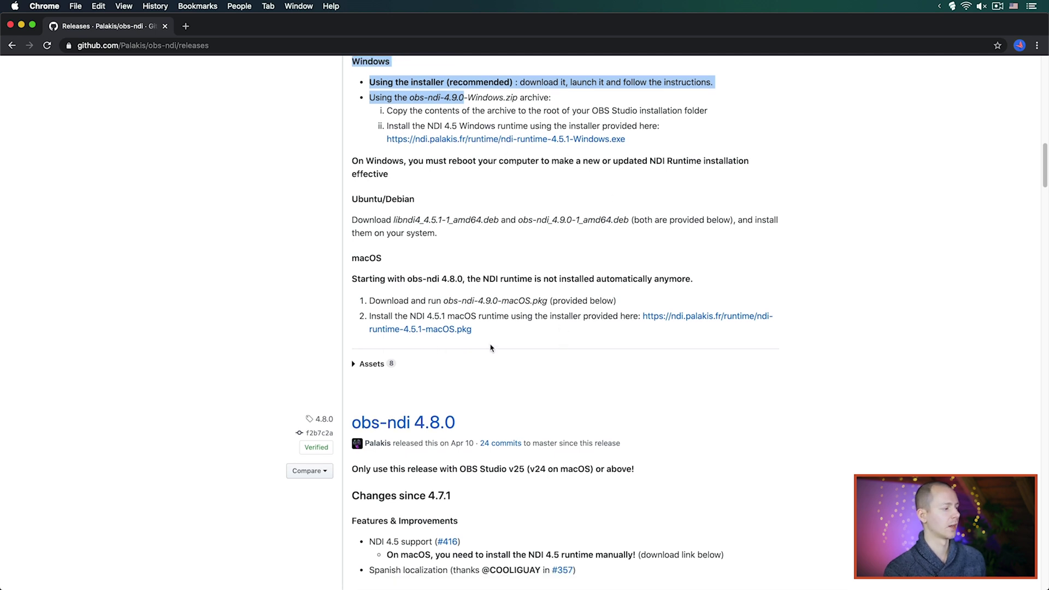
{"action": "left_click", "coordinate": [356, 366]}
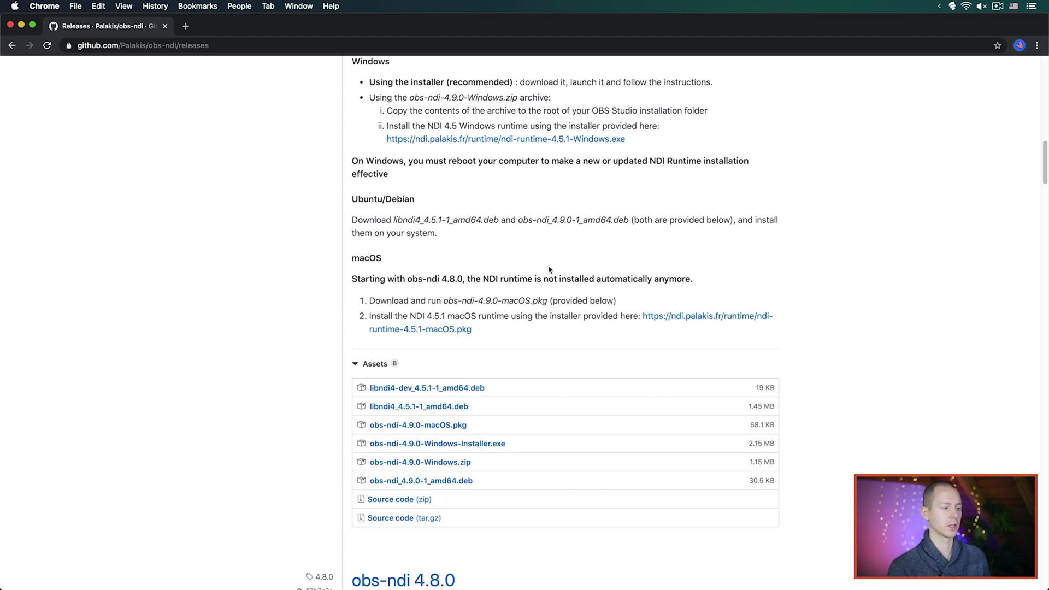
Step: Switch to Skype and enable Allow NDI usage in the advanced calling preferences
{"action": "key", "text": "ctrl+Up"}
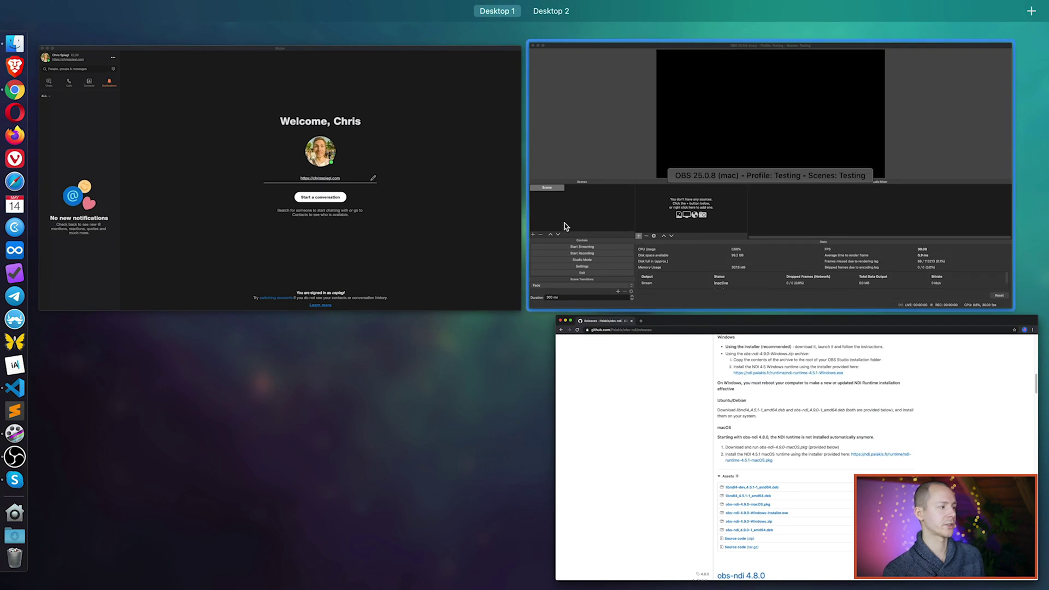
{"action": "left_click", "coordinate": [433, 260]}
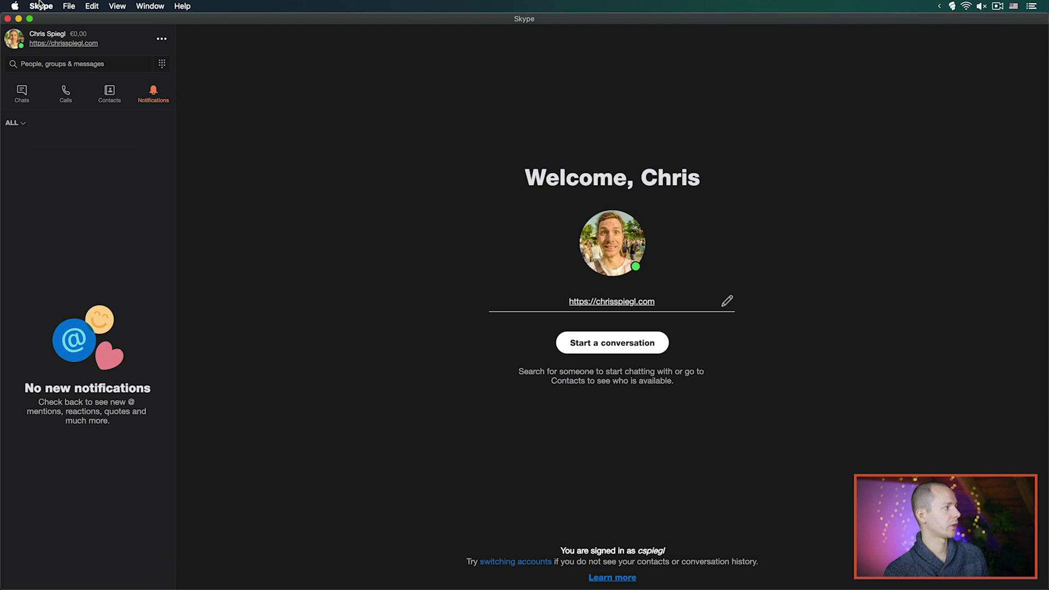
{"action": "left_click", "coordinate": [40, 5]}
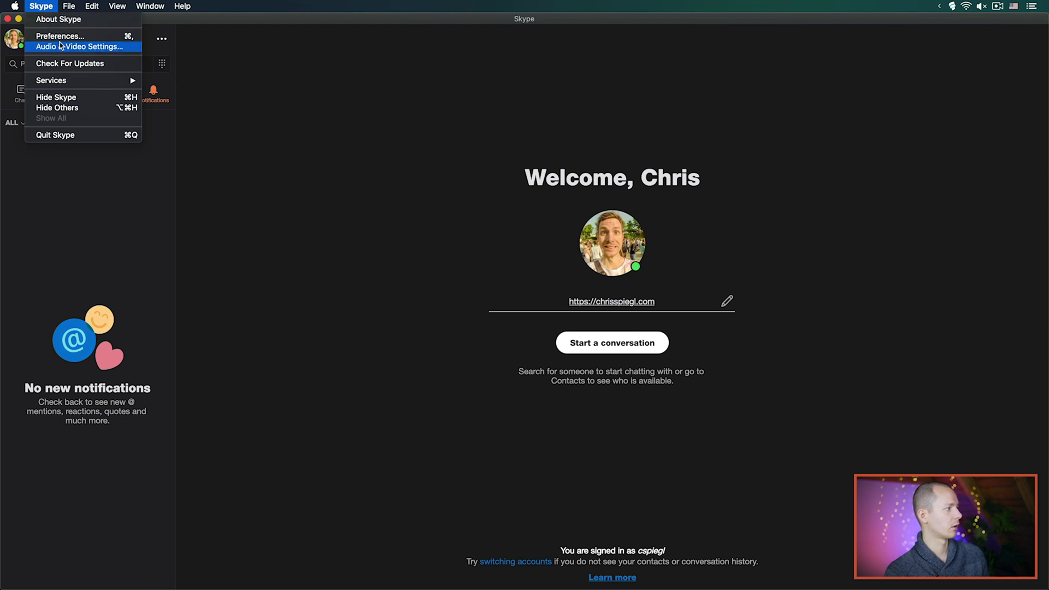
{"action": "left_click", "coordinate": [60, 36]}
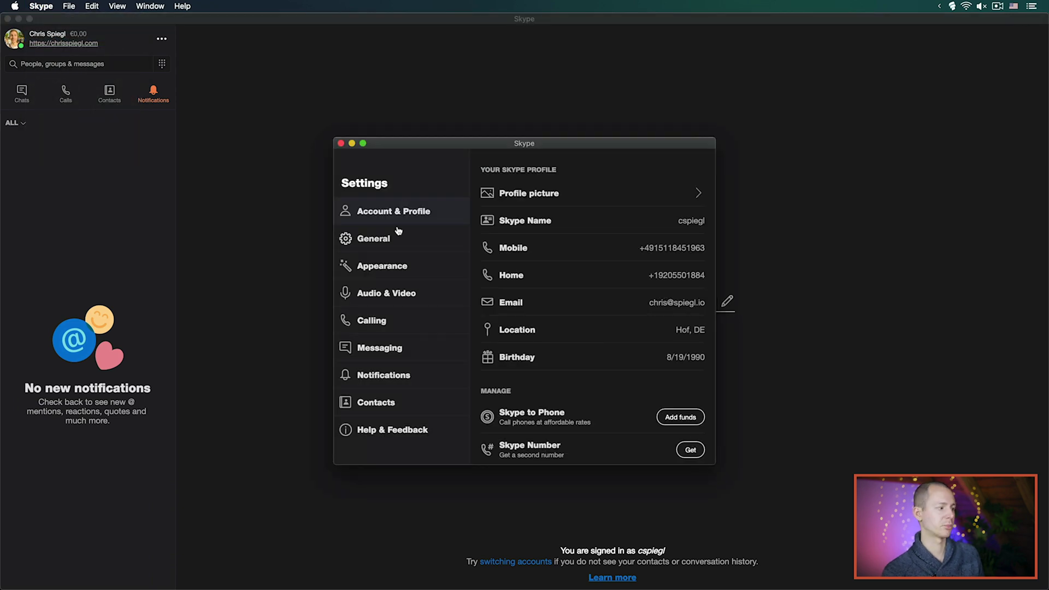
{"action": "left_click", "coordinate": [376, 322]}
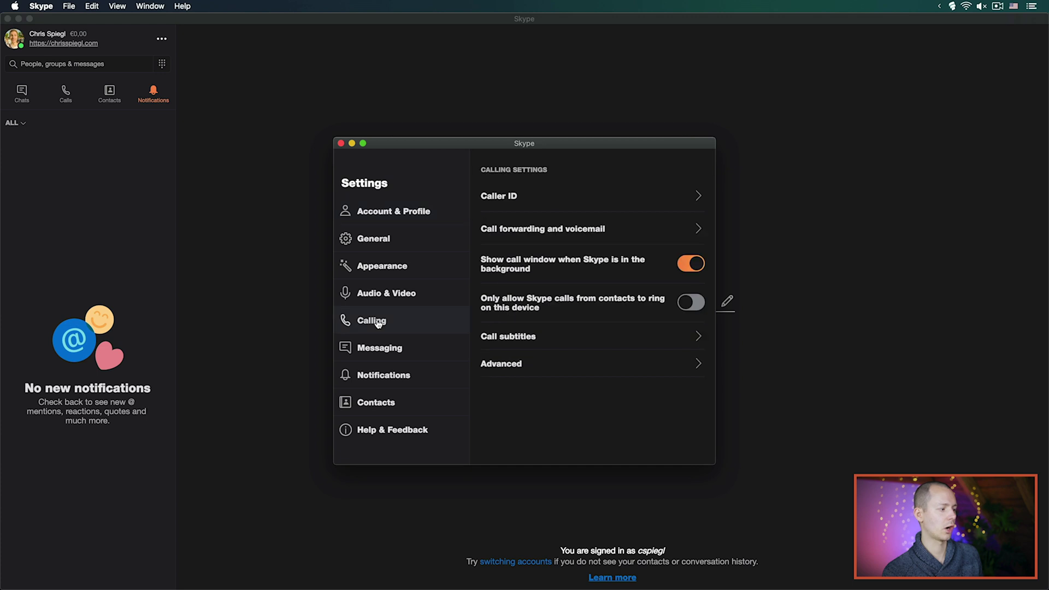
{"action": "left_click", "coordinate": [558, 366]}
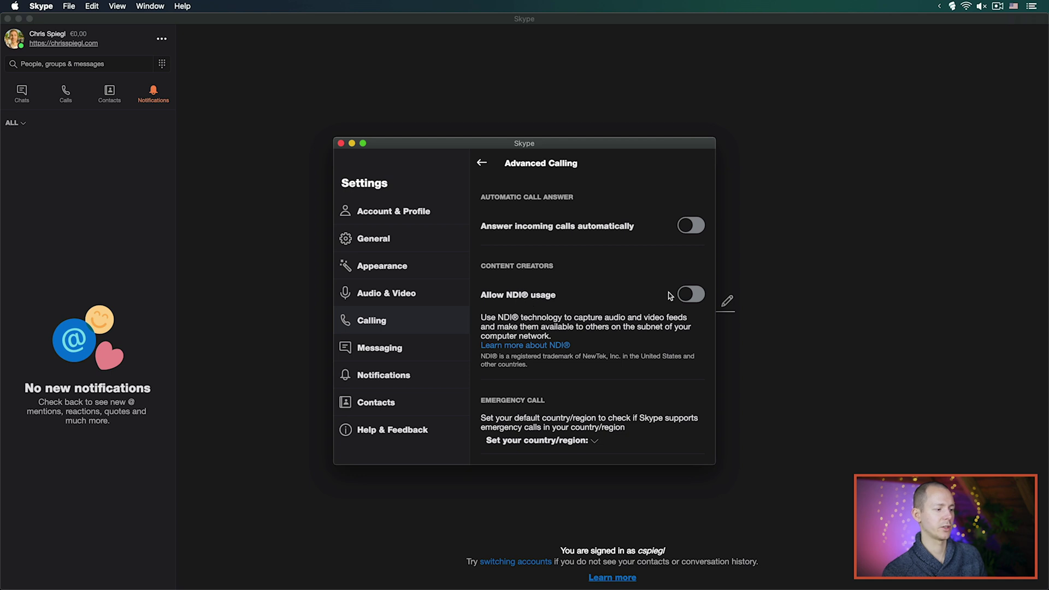
{"action": "left_click", "coordinate": [690, 296]}
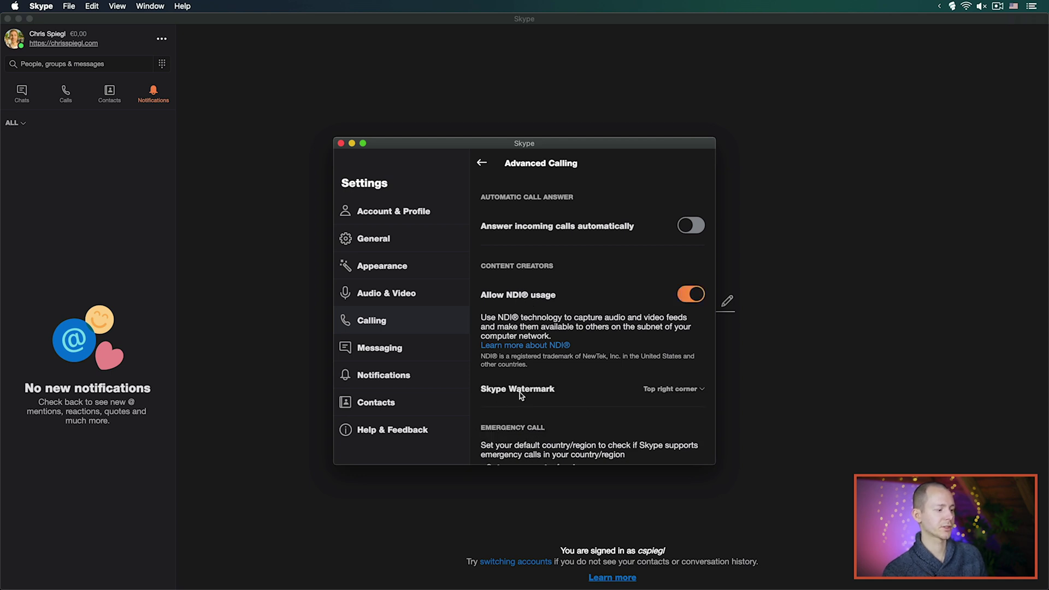
Step: Set the Skype Watermark position to Top right corner and close the settings window
{"action": "left_click", "coordinate": [687, 389]}
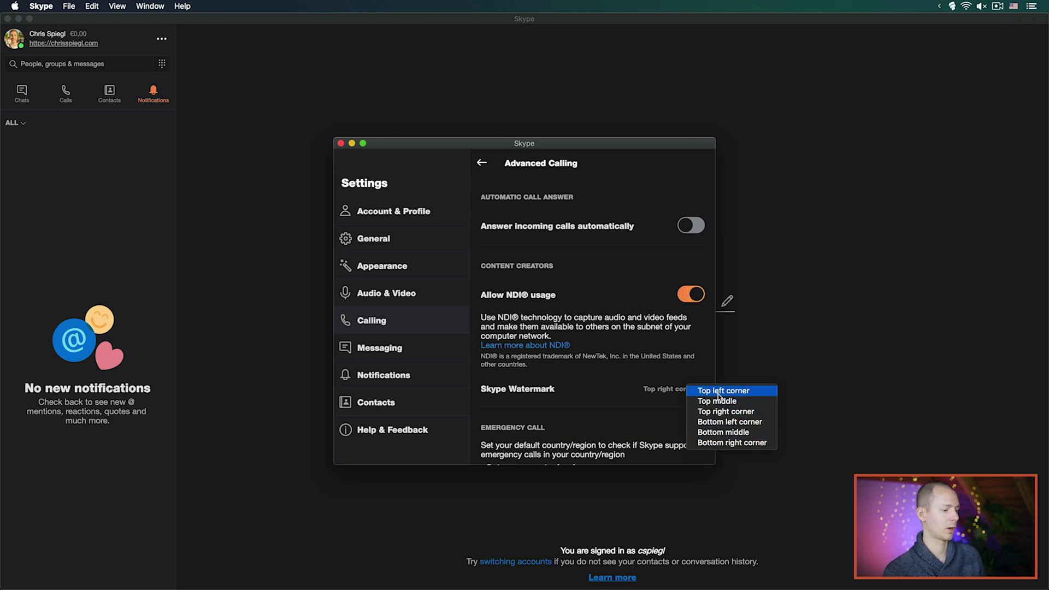
{"action": "left_click", "coordinate": [746, 412]}
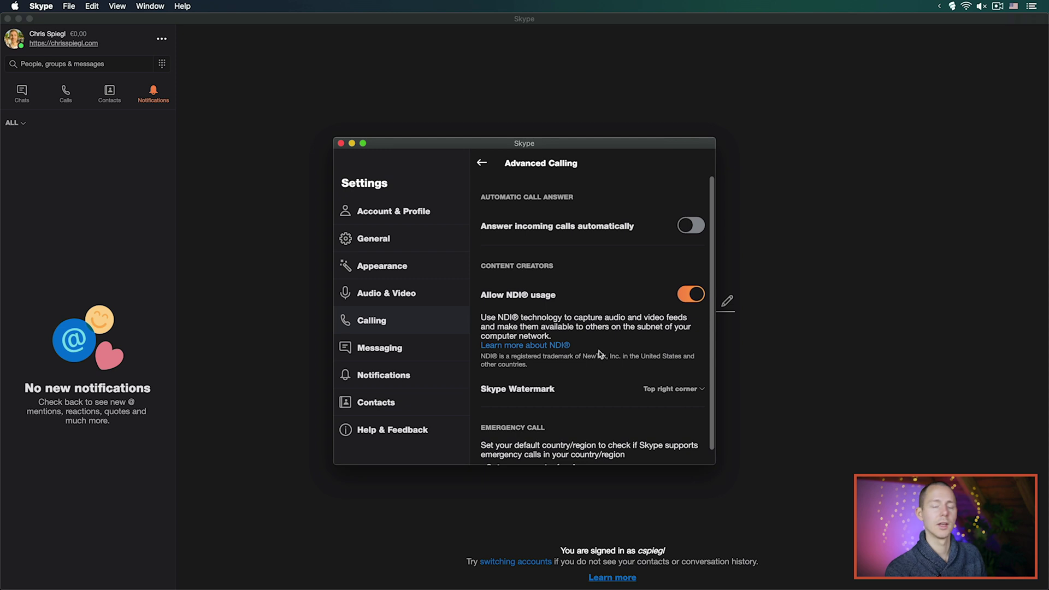
{"action": "left_click", "coordinate": [341, 144]}
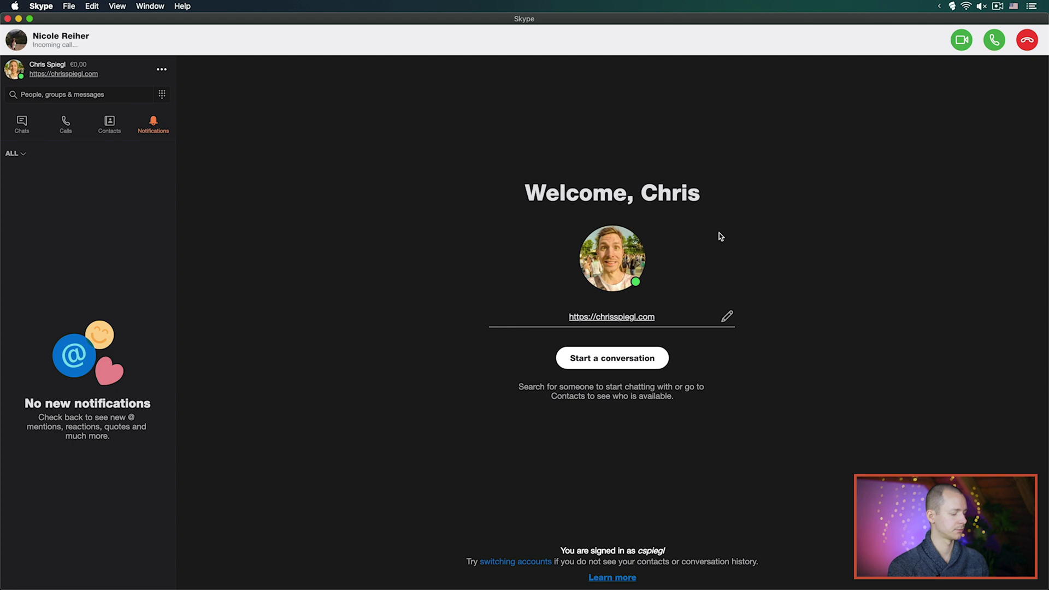
Step: Answer the incoming Skype call with video, and add a new NDI Source with the default name to the scene in OBS
{"action": "left_click", "coordinate": [961, 41]}
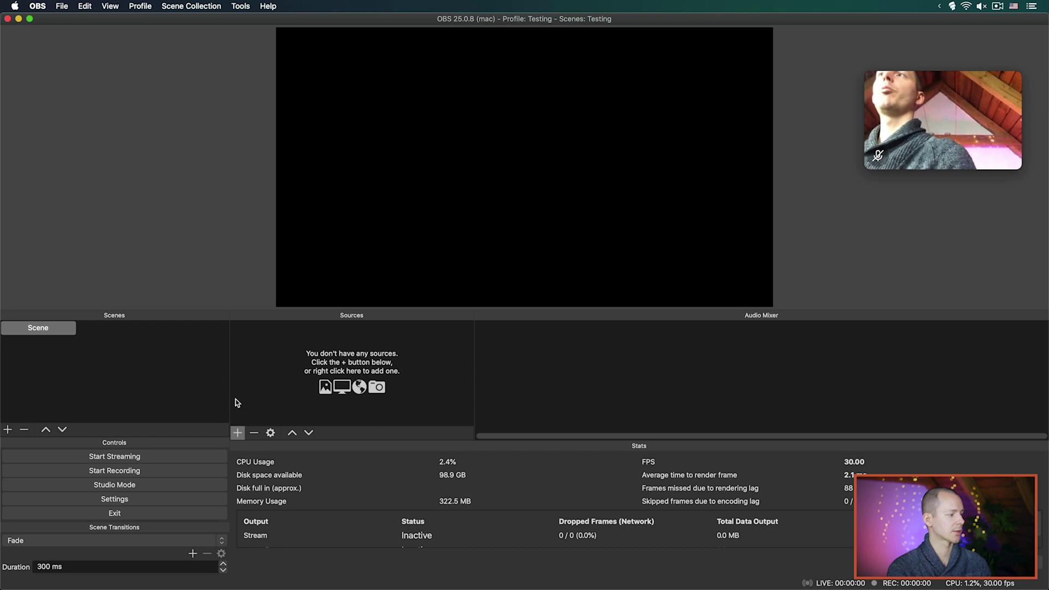
{"action": "left_click", "coordinate": [238, 433]}
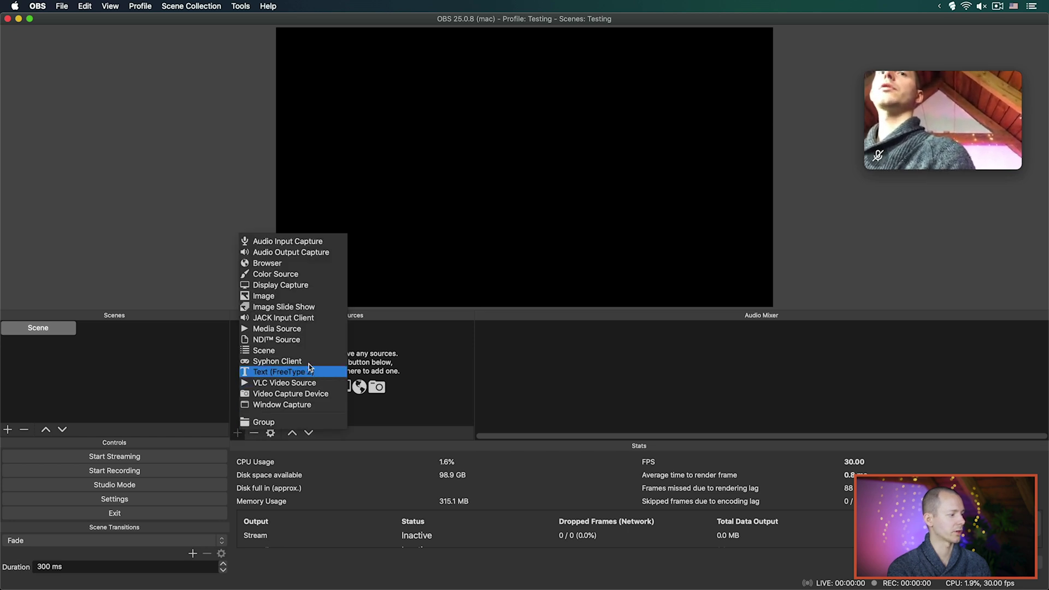
{"action": "left_click", "coordinate": [282, 343]}
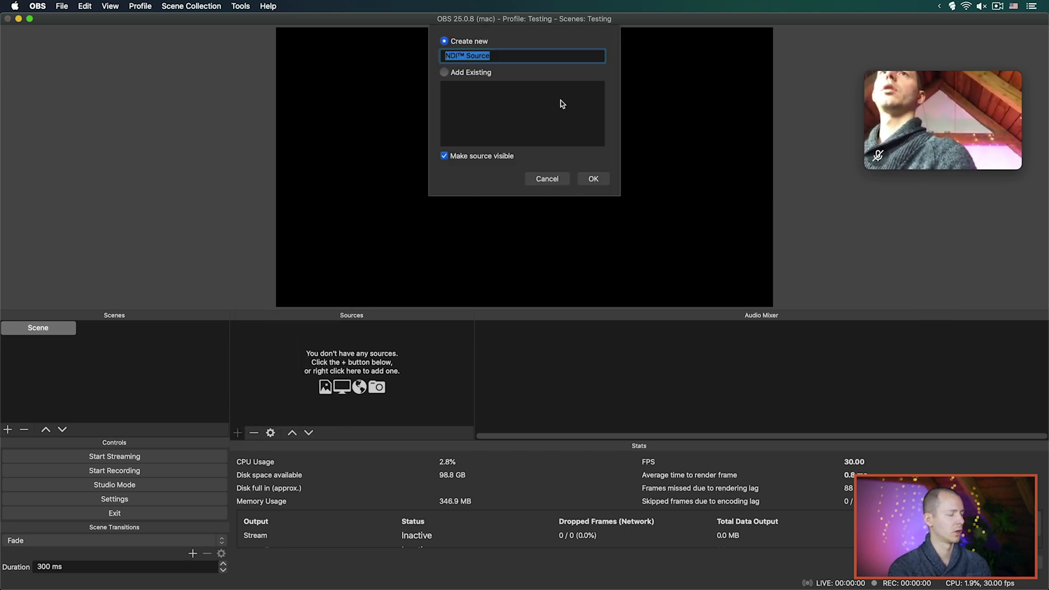
{"action": "left_click", "coordinate": [590, 179]}
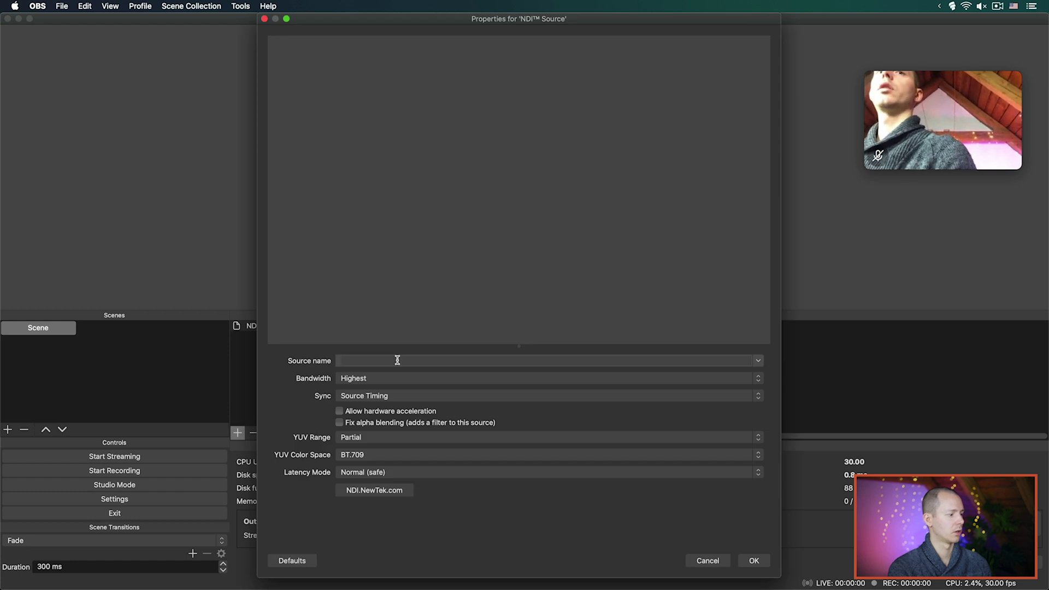
Step: Assign the remote caller's Skype feed to the NDI source, with Highest bandwidth and Low (experimental) latency mode, and accept the properties
{"action": "left_click", "coordinate": [758, 362]}
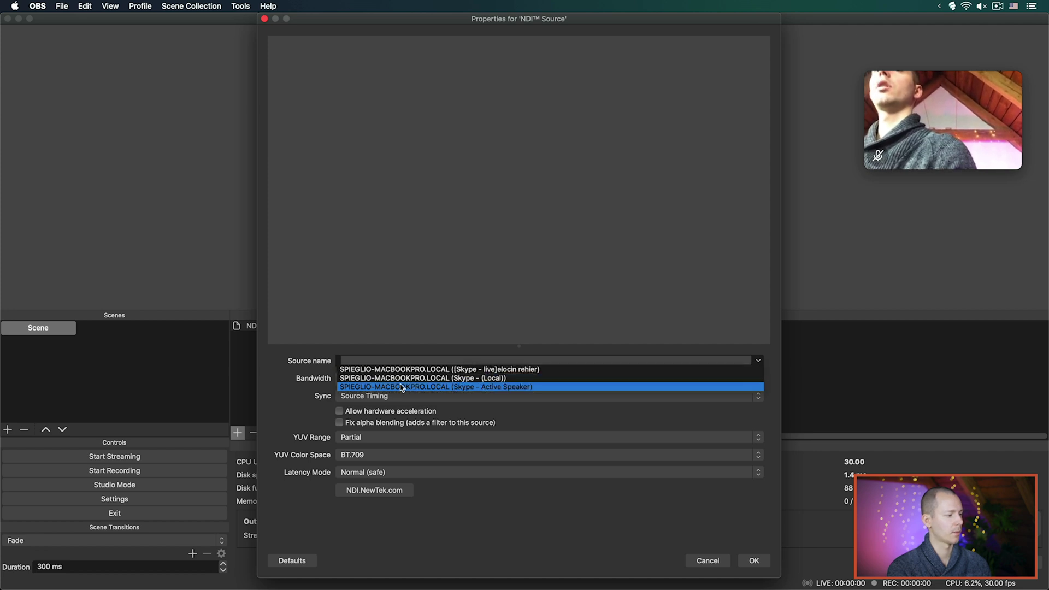
{"action": "left_click", "coordinate": [466, 370]}
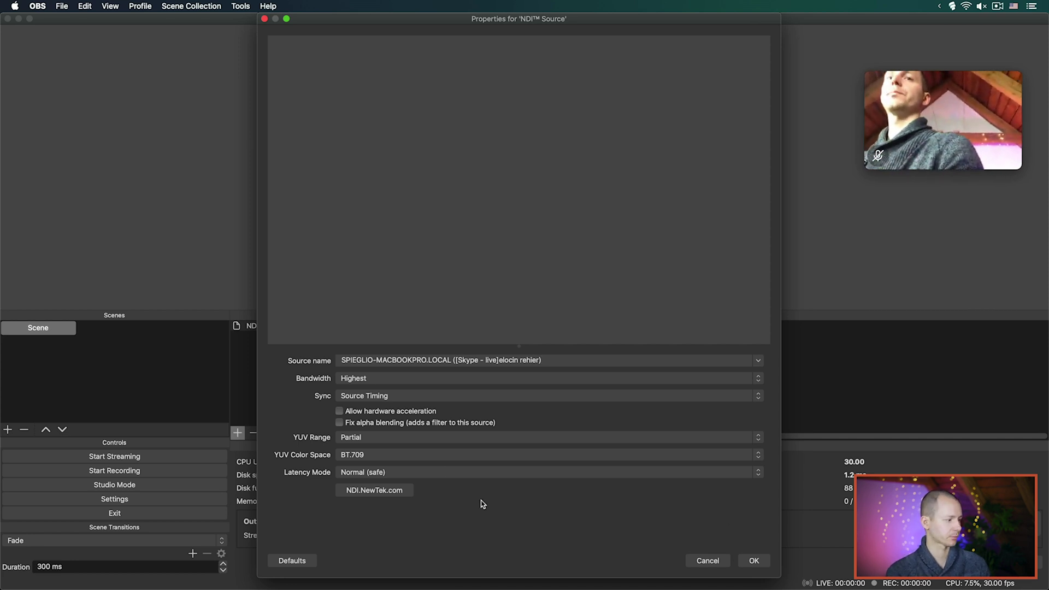
{"action": "left_click", "coordinate": [383, 377]}
{"action": "left_click", "coordinate": [383, 378]}
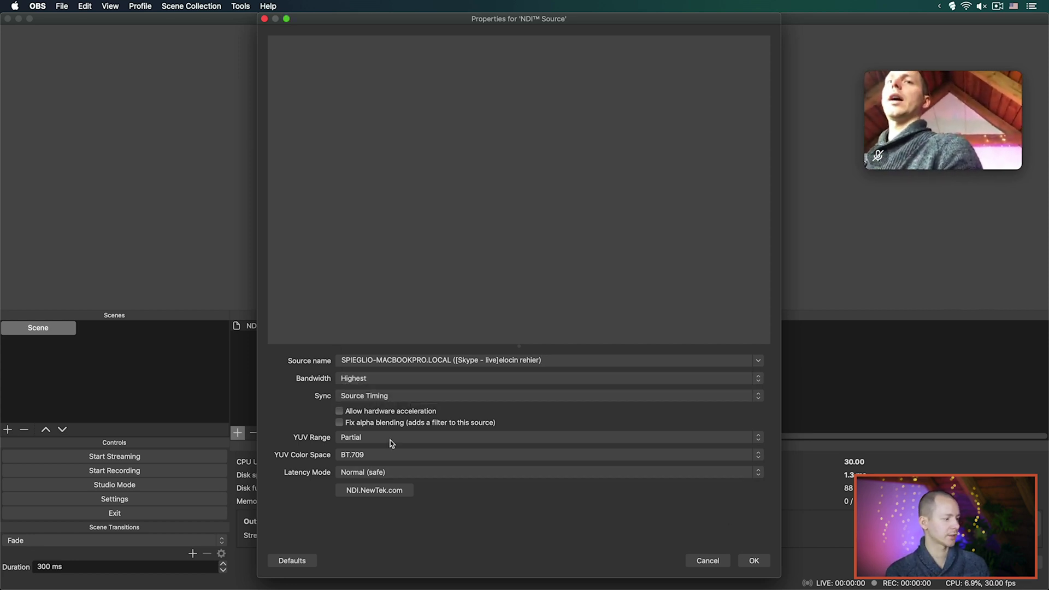
{"action": "left_click", "coordinate": [391, 472]}
{"action": "left_click", "coordinate": [384, 480]}
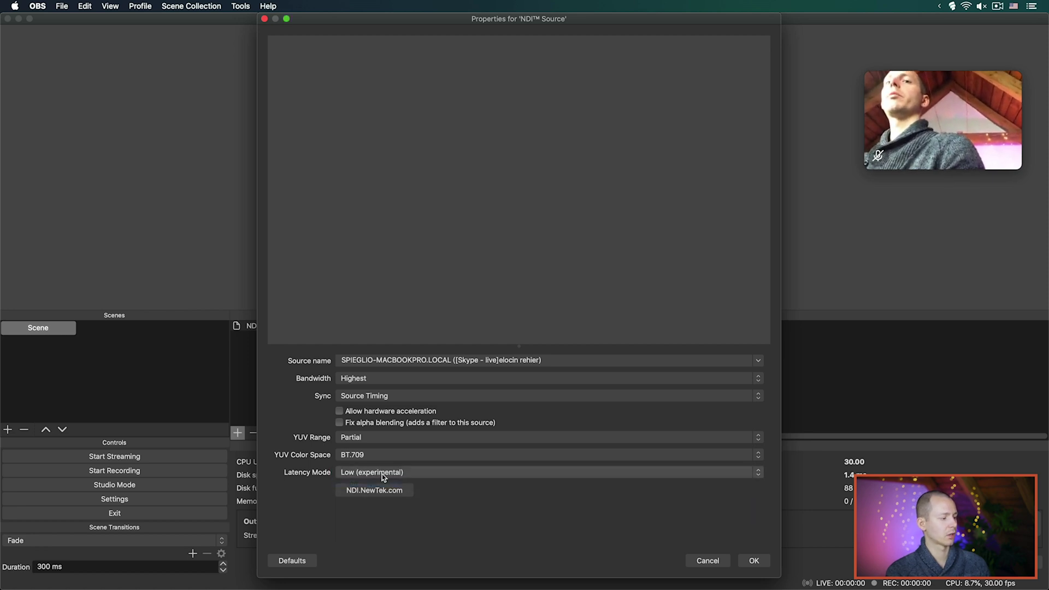
{"action": "left_click", "coordinate": [762, 560]}
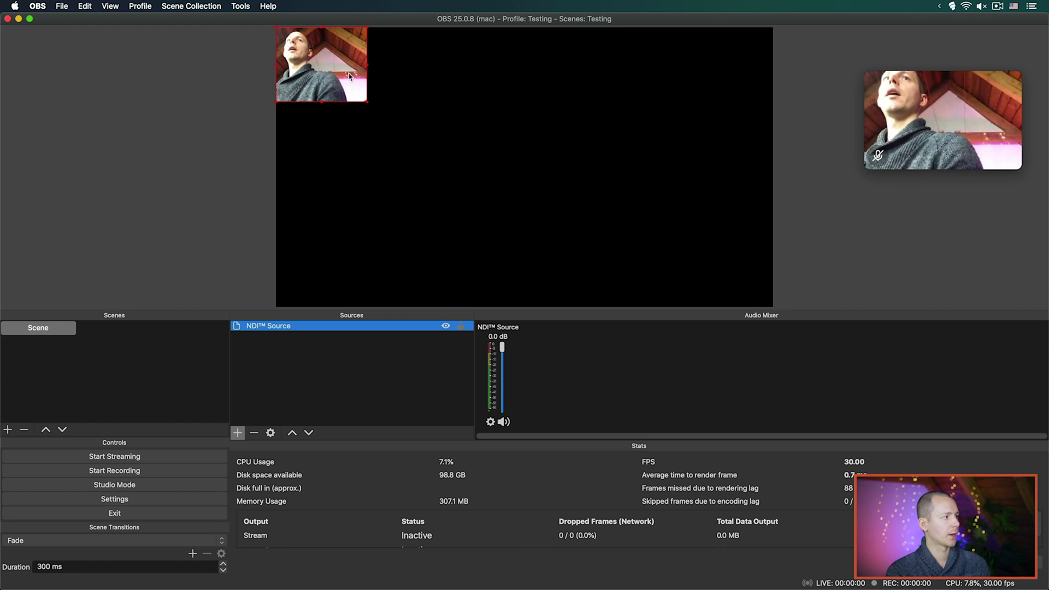
Step: Inspect the NDI source's size in its transform settings and close the dialog
{"action": "right_click", "coordinate": [314, 326]}
{"action": "mouse_move", "coordinate": [393, 196]}
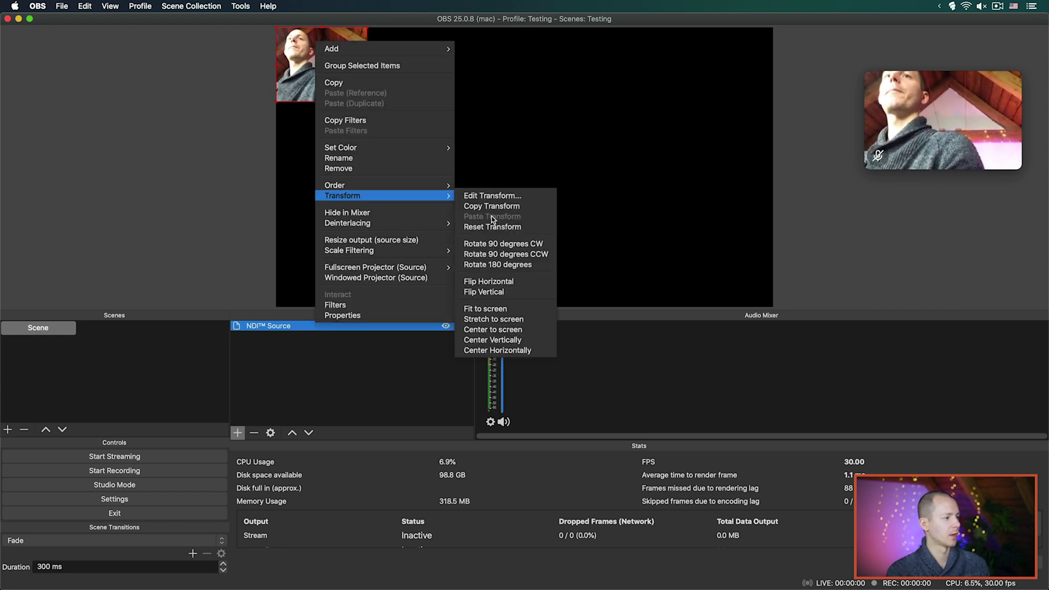
{"action": "left_click", "coordinate": [481, 196]}
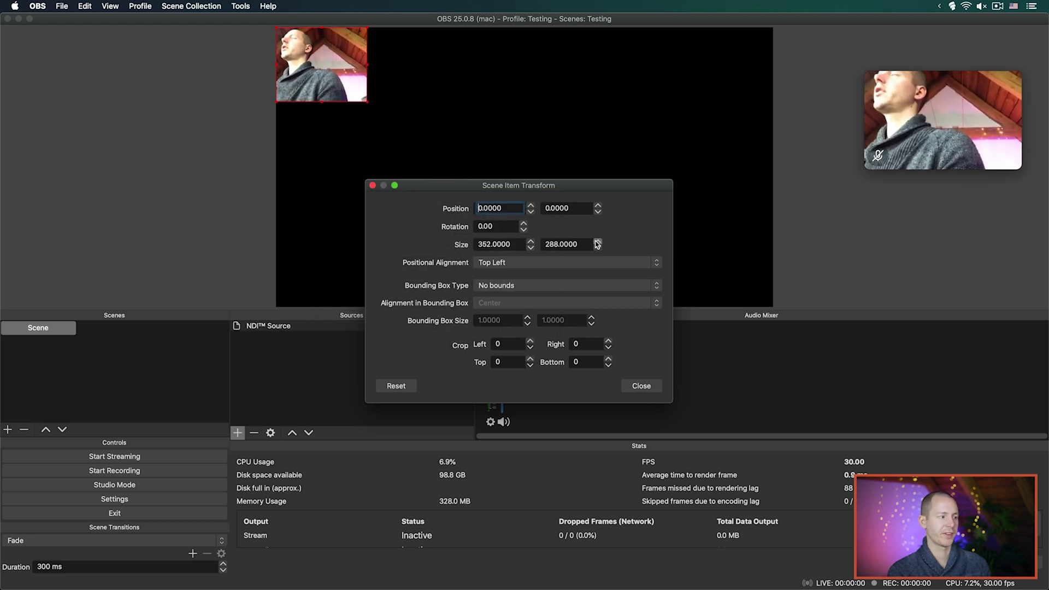
{"action": "left_click", "coordinate": [642, 385]}
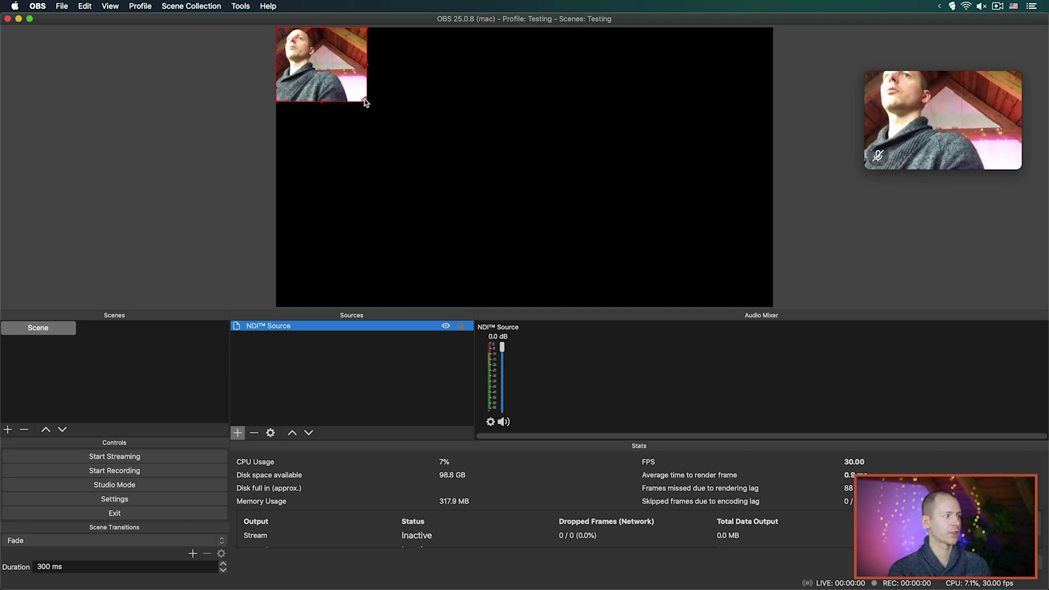
Step: Enlarge the NDI source to the full canvas height and centre it on the canvas
{"action": "left_click_drag", "start_coordinate": [366, 103], "coordinate": [618, 213]}
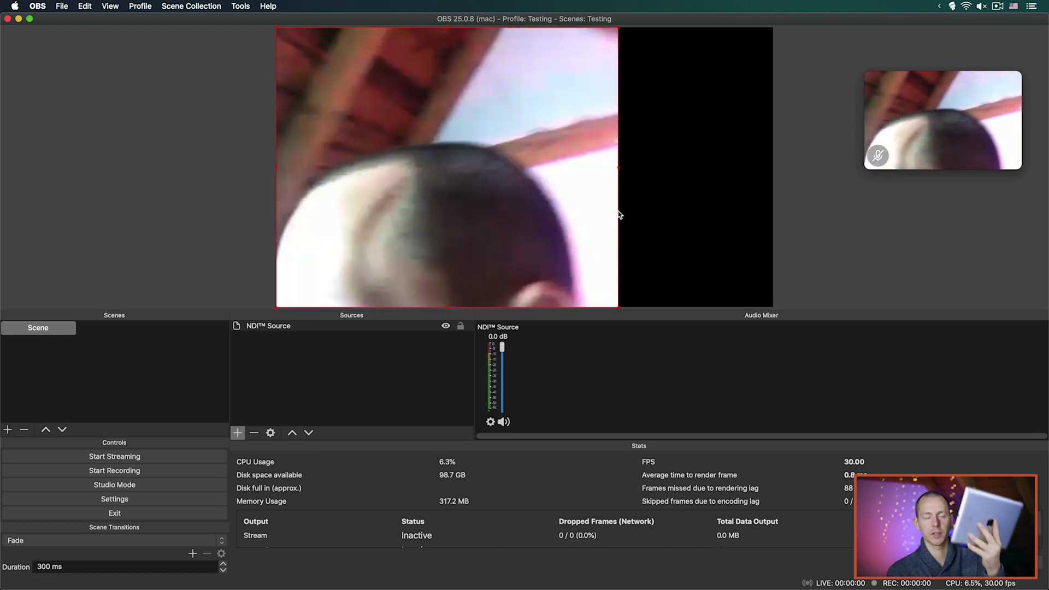
{"action": "left_click_drag", "start_coordinate": [435, 146], "coordinate": [484, 151]}
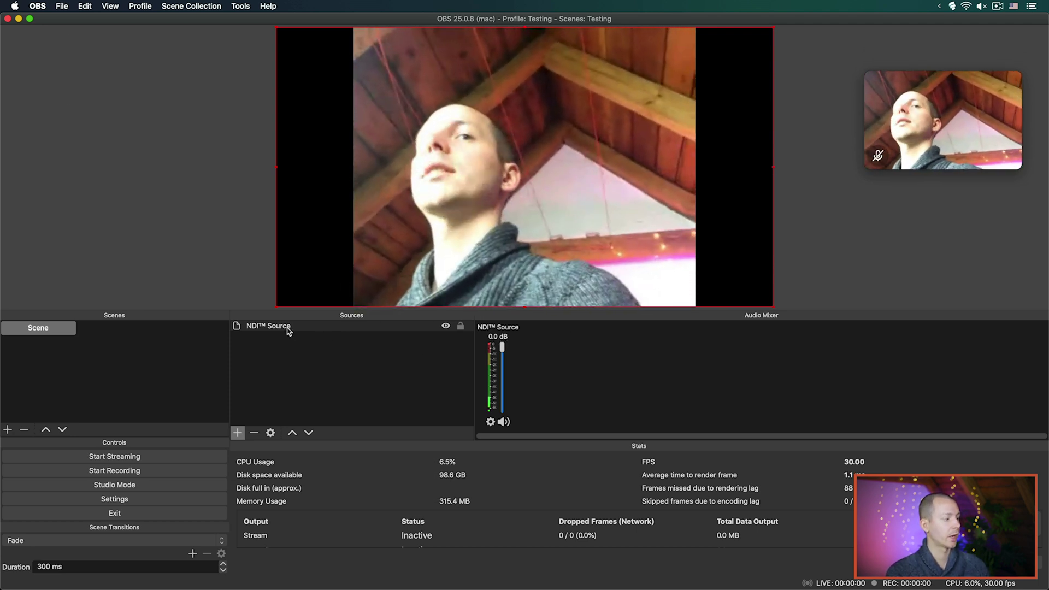
{"action": "left_click", "coordinate": [298, 326]}
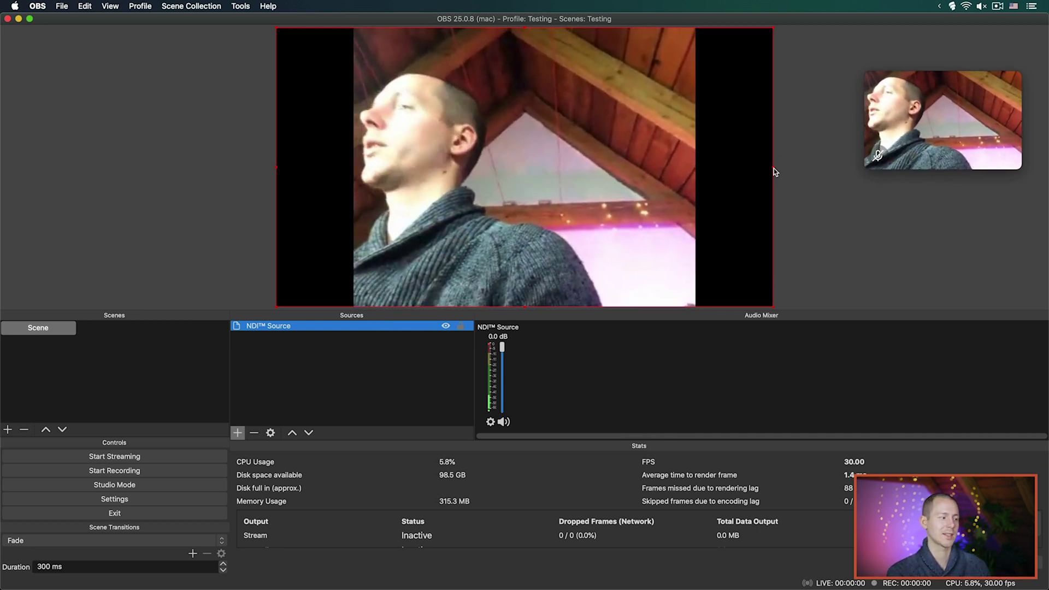
Step: Add a Video Capture Device with the default name, using FaceTime HD Camera (Built-in) and the 1280x720 preset, and accept the properties
{"action": "left_click", "coordinate": [238, 433]}
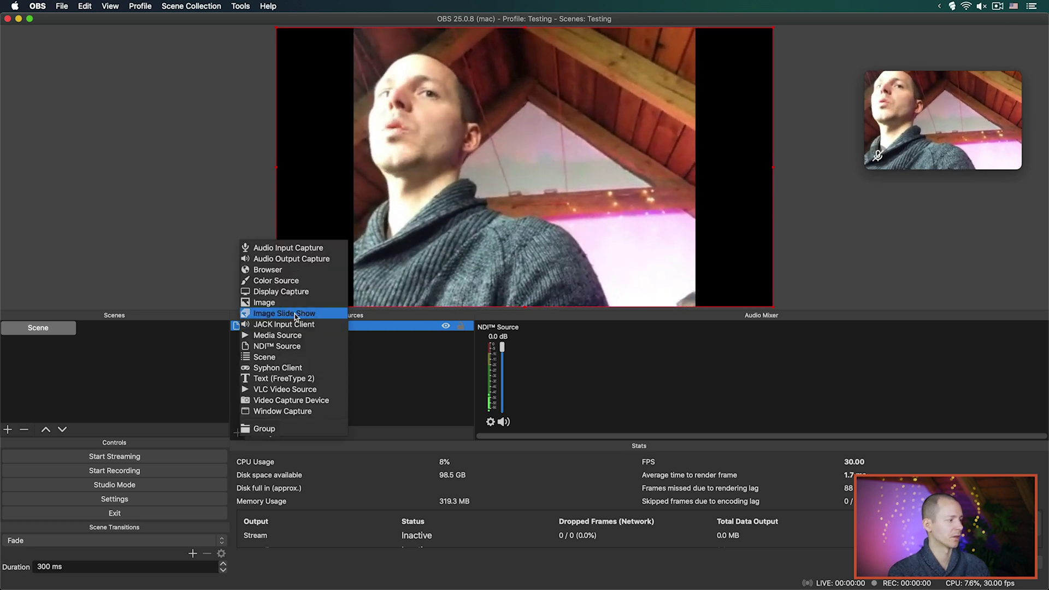
{"action": "left_click", "coordinate": [294, 402]}
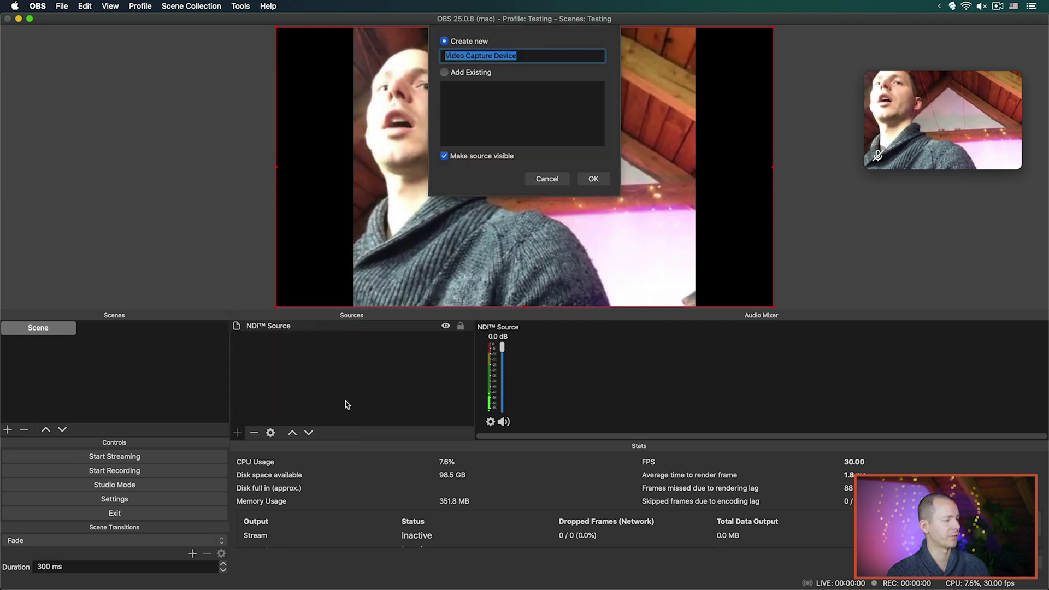
{"action": "left_click", "coordinate": [593, 179]}
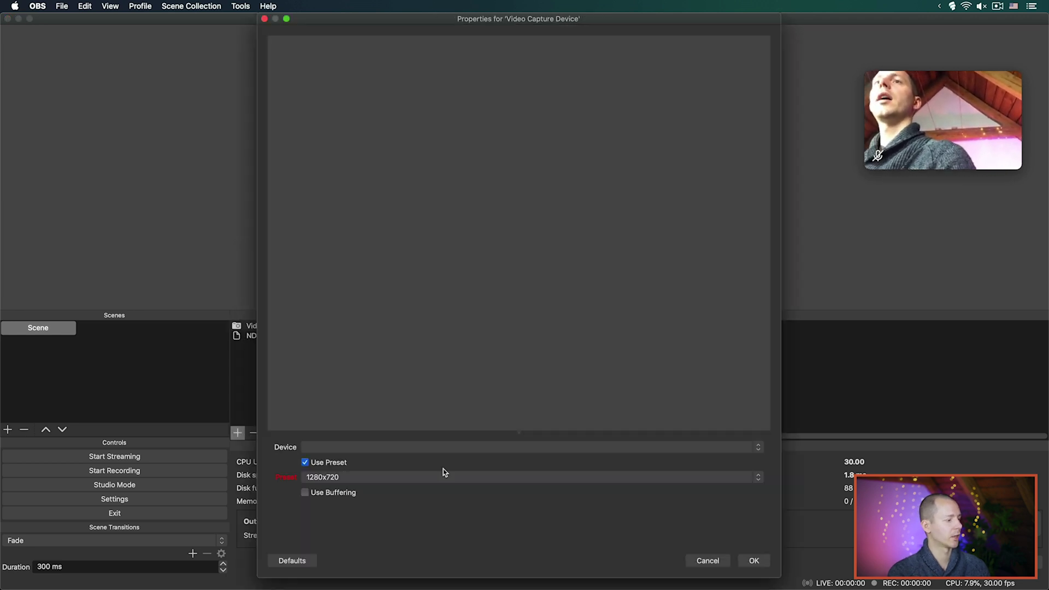
{"action": "left_click", "coordinate": [404, 448]}
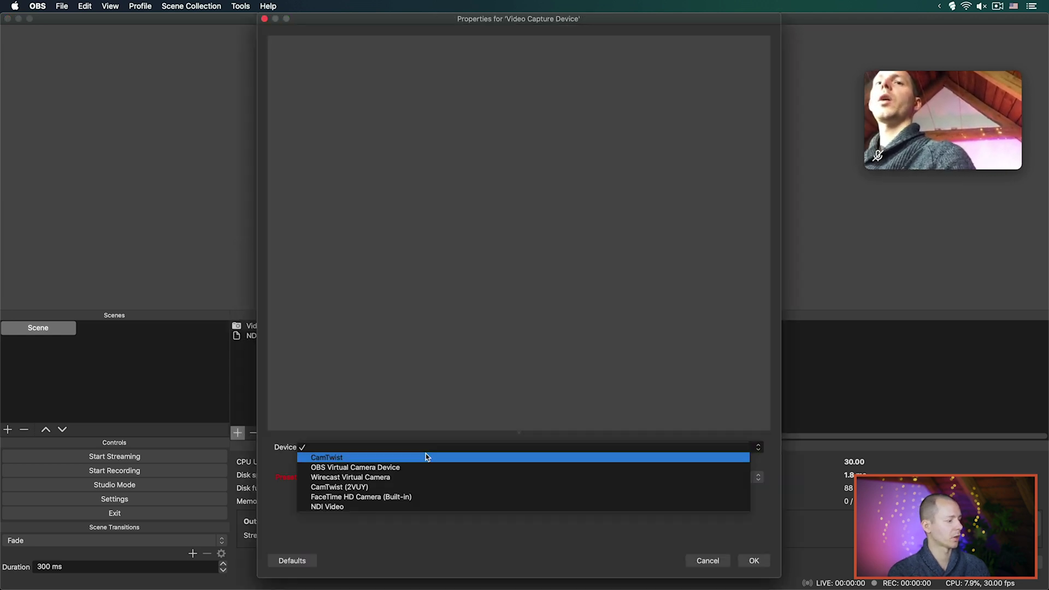
{"action": "left_click", "coordinate": [418, 496]}
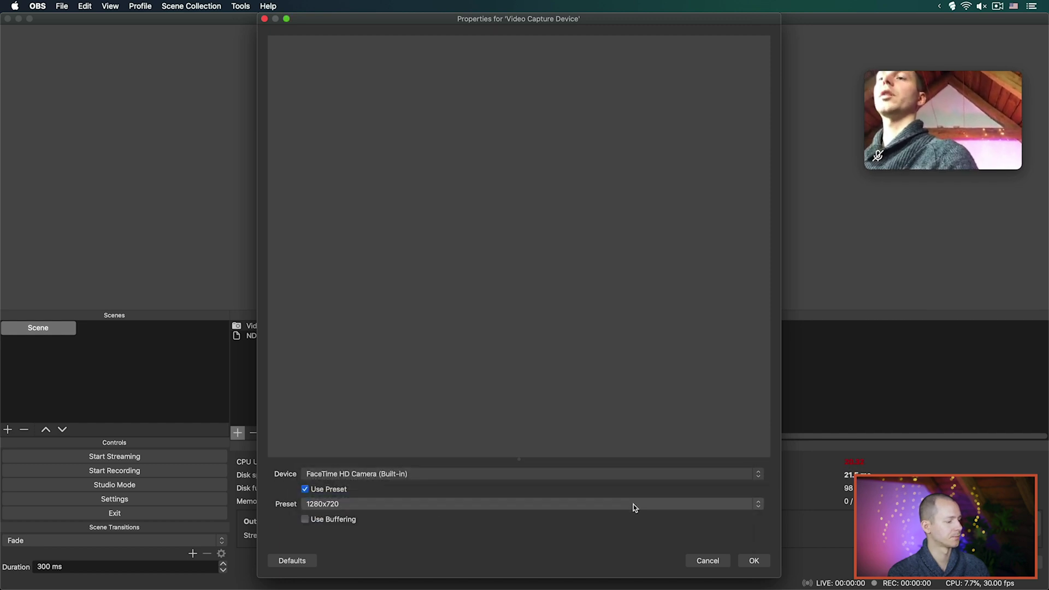
{"action": "left_click", "coordinate": [768, 564]}
Step: Move the camera source down over the caller's video and fit it to the screen
{"action": "left_click_drag", "start_coordinate": [431, 137], "coordinate": [432, 220]}
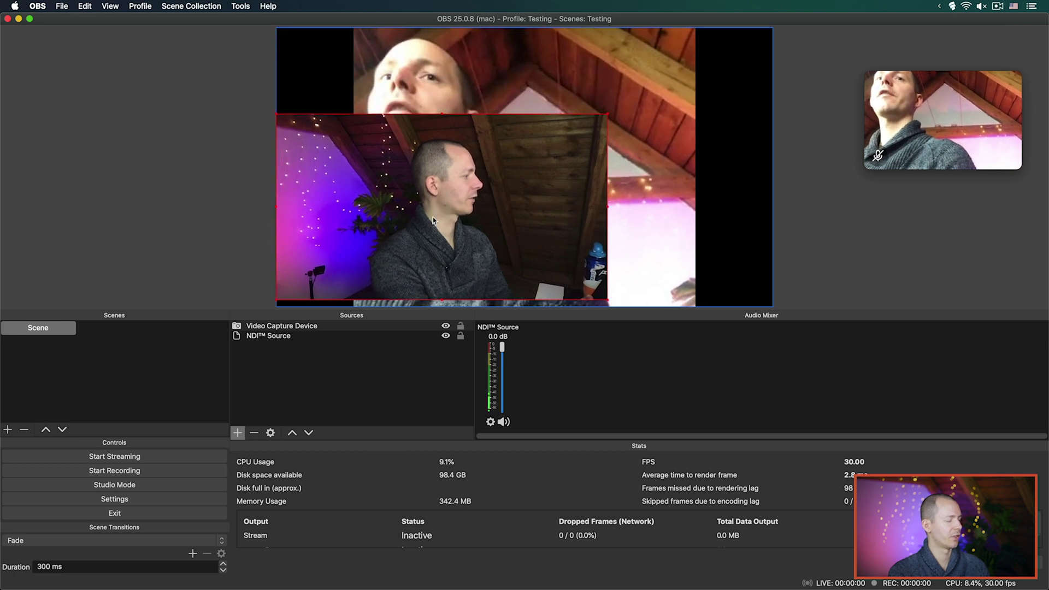
{"action": "right_click", "coordinate": [409, 192]}
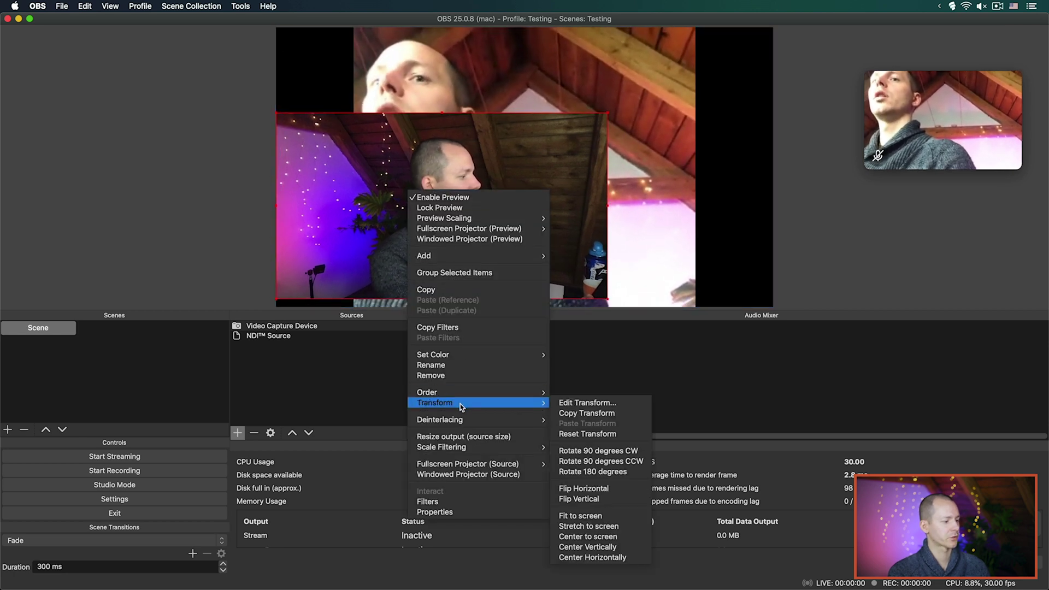
{"action": "left_click", "coordinate": [592, 516]}
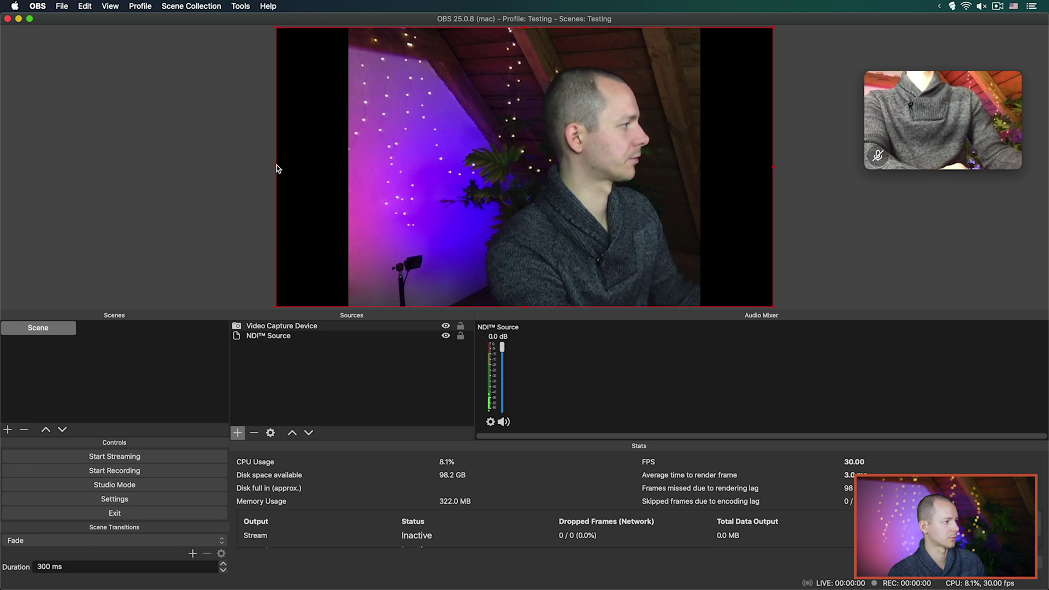
Step: Arrange the sources side by side, with the camera shifted to the canvas's left half and the NDI source to the right half
{"action": "left_click_drag", "start_coordinate": [533, 166], "coordinate": [396, 169]}
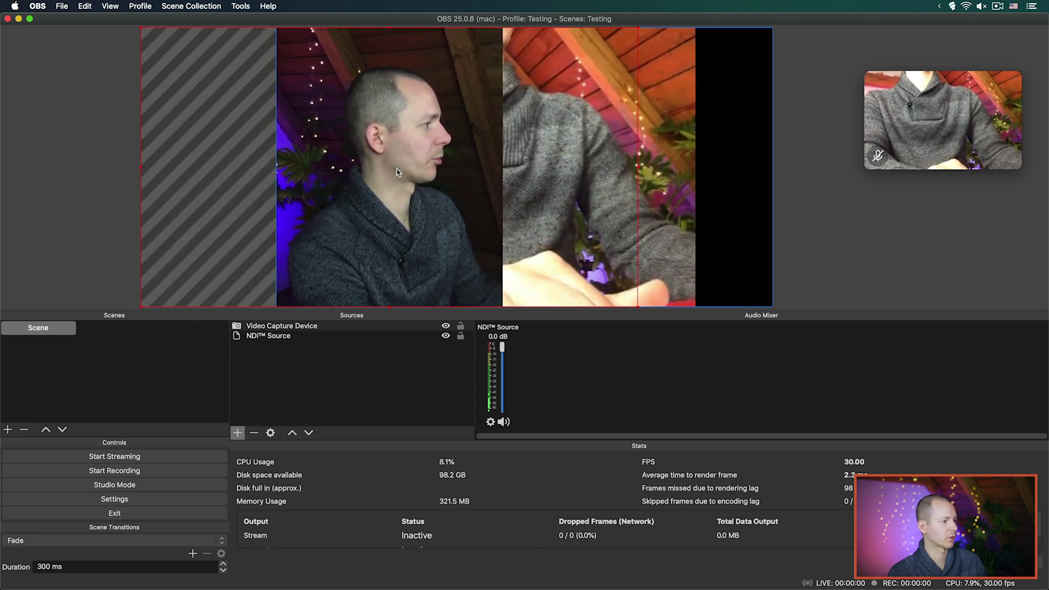
{"action": "left_click", "coordinate": [684, 155]}
{"action": "left_click_drag", "start_coordinate": [684, 155], "coordinate": [815, 154]}
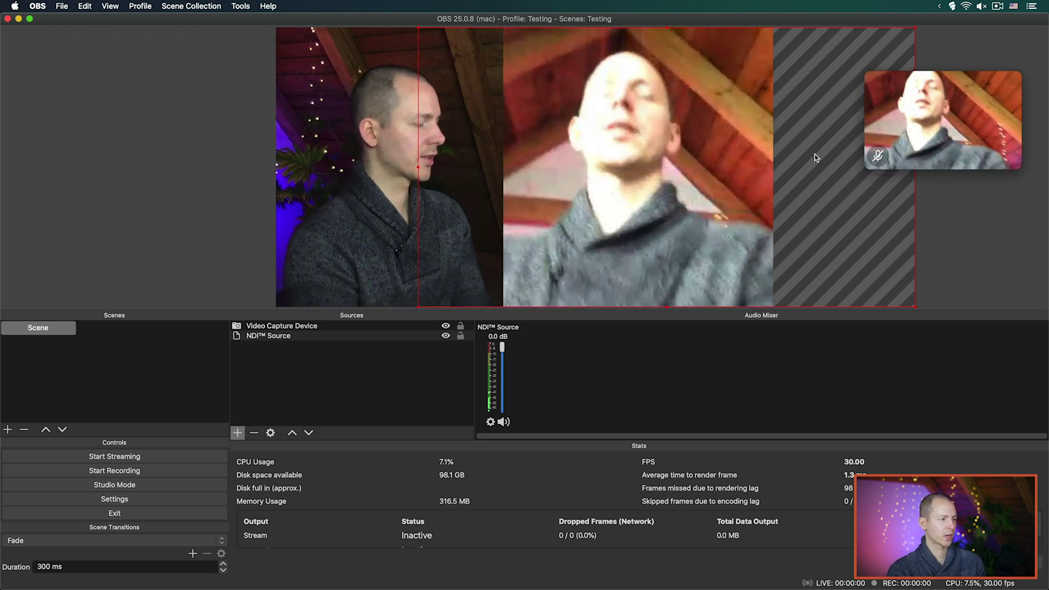
{"action": "left_click", "coordinate": [986, 218]}
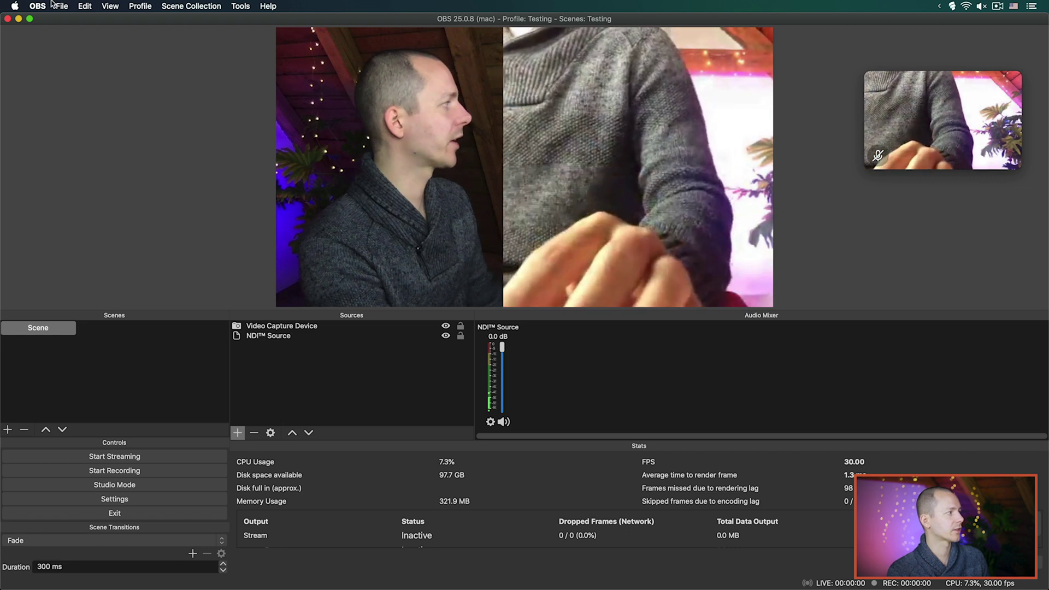
Step: Open the video settings at the base canvas resolution, then calculate 1920*2 in the launcher and copy the result
{"action": "left_click", "coordinate": [48, 5]}
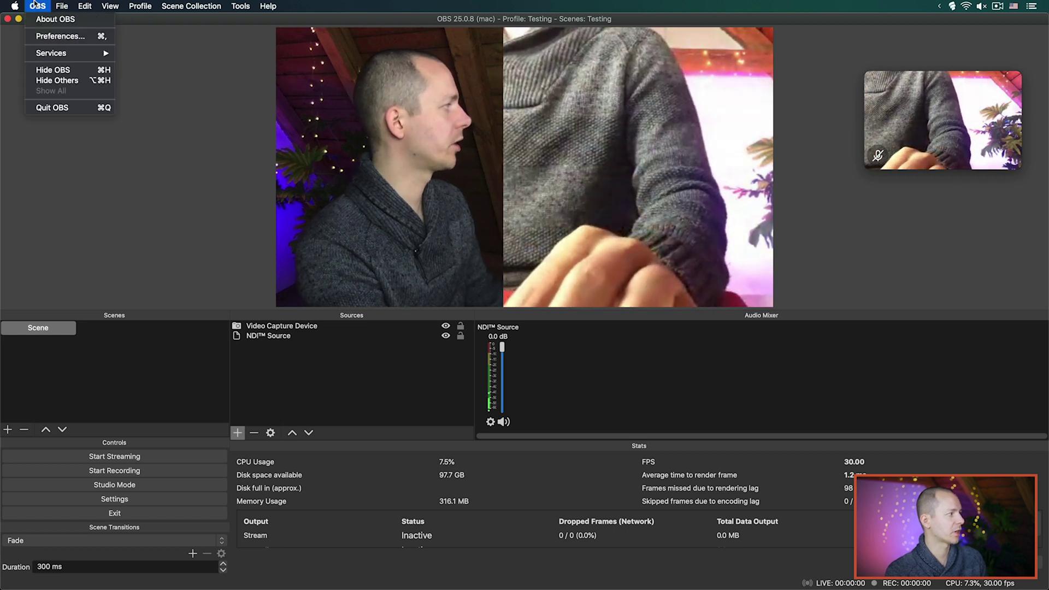
{"action": "left_click", "coordinate": [60, 36]}
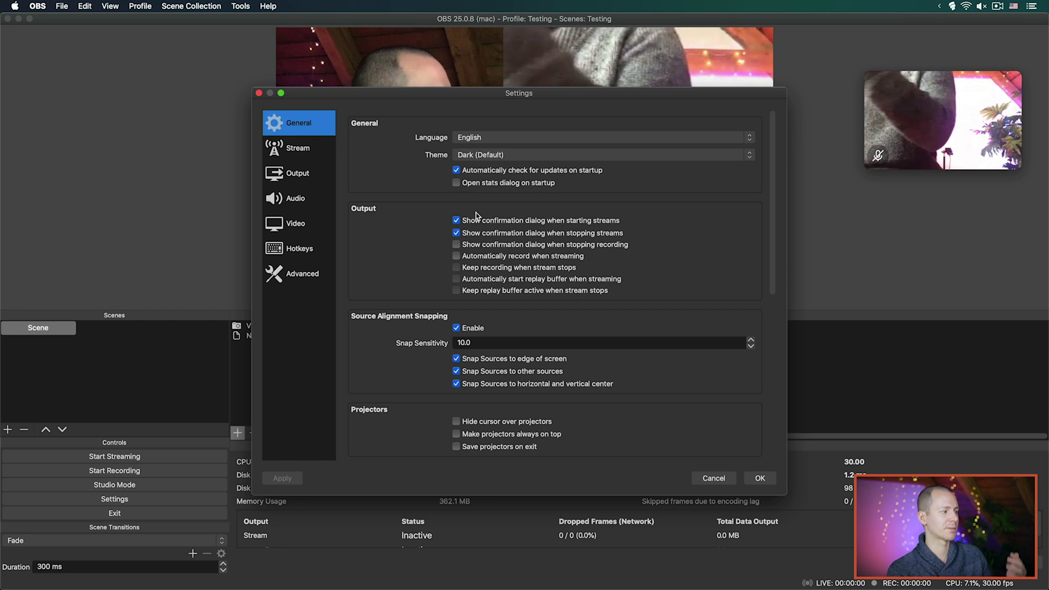
{"action": "left_click", "coordinate": [303, 222]}
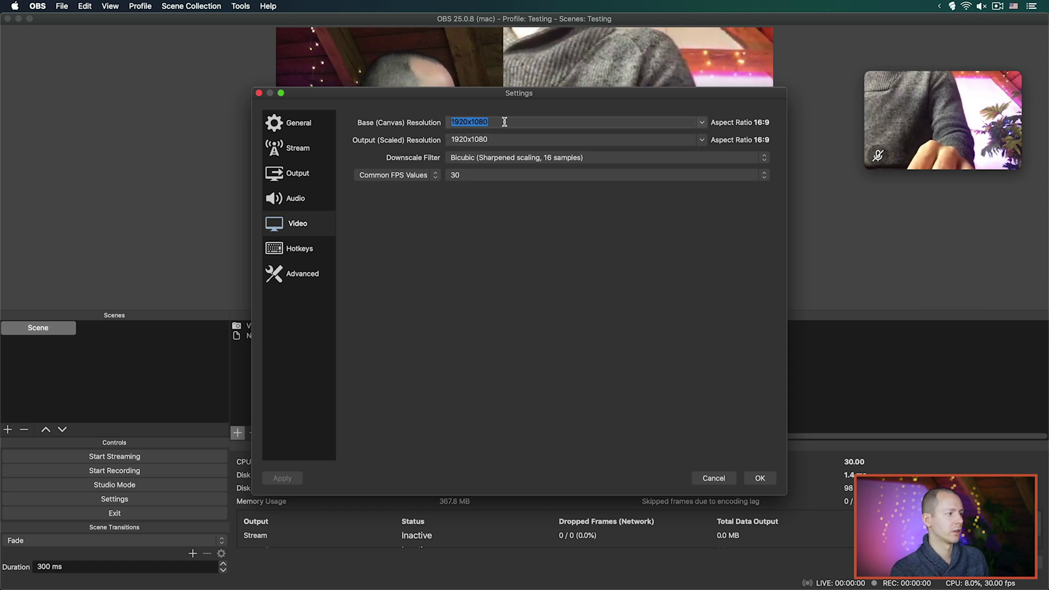
{"action": "key", "text": "alt+space"}
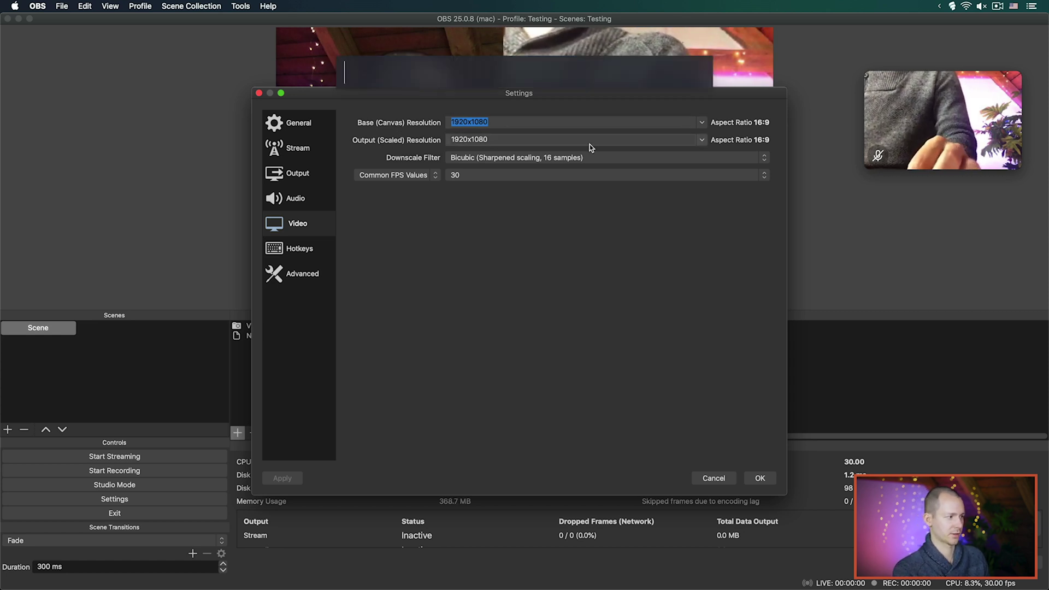
{"action": "type", "text": "1920*2"}
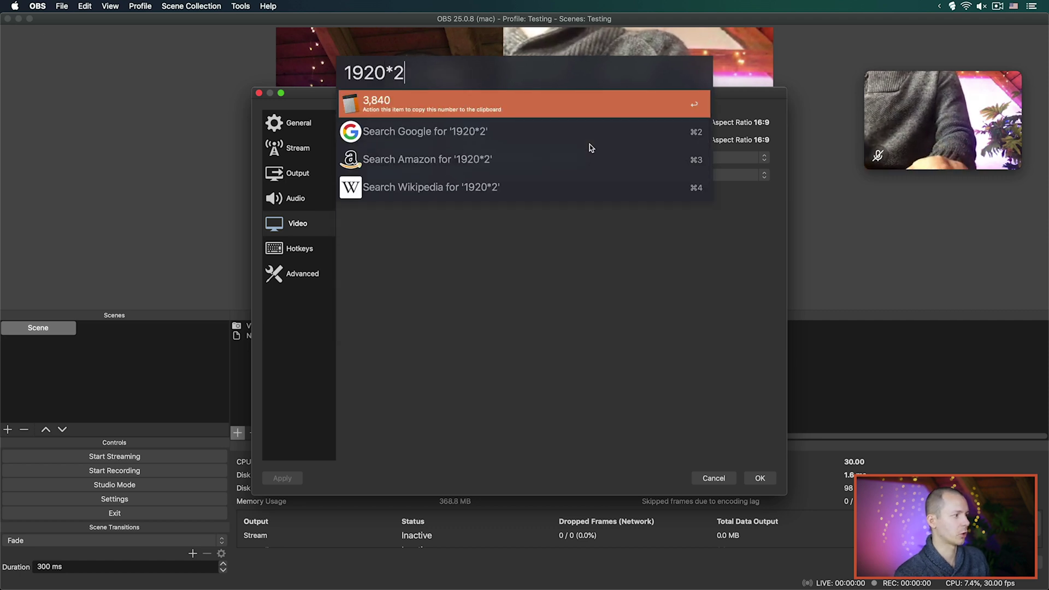
{"action": "key", "text": "Return"}
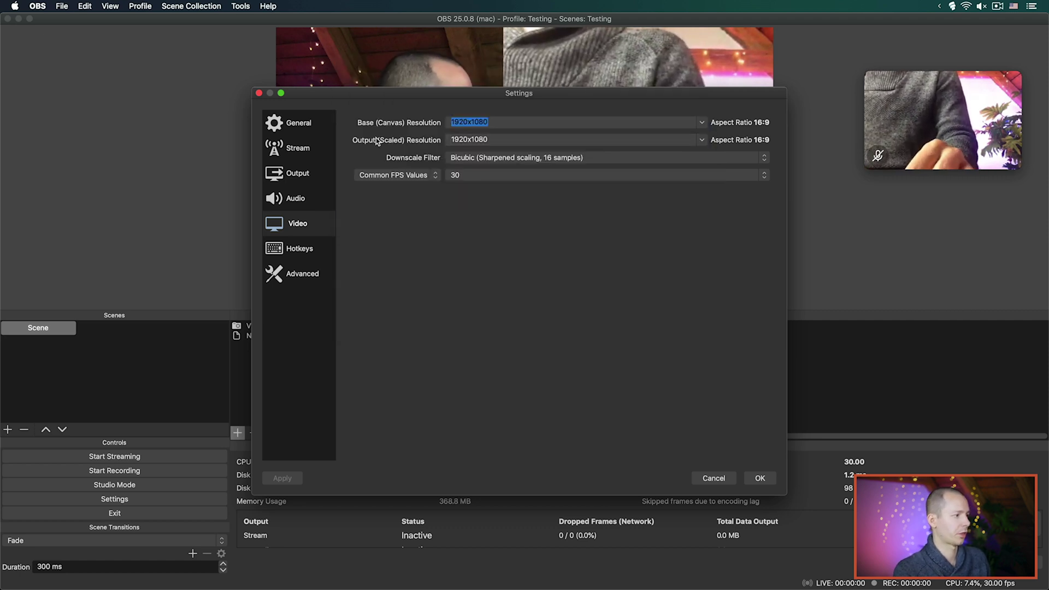
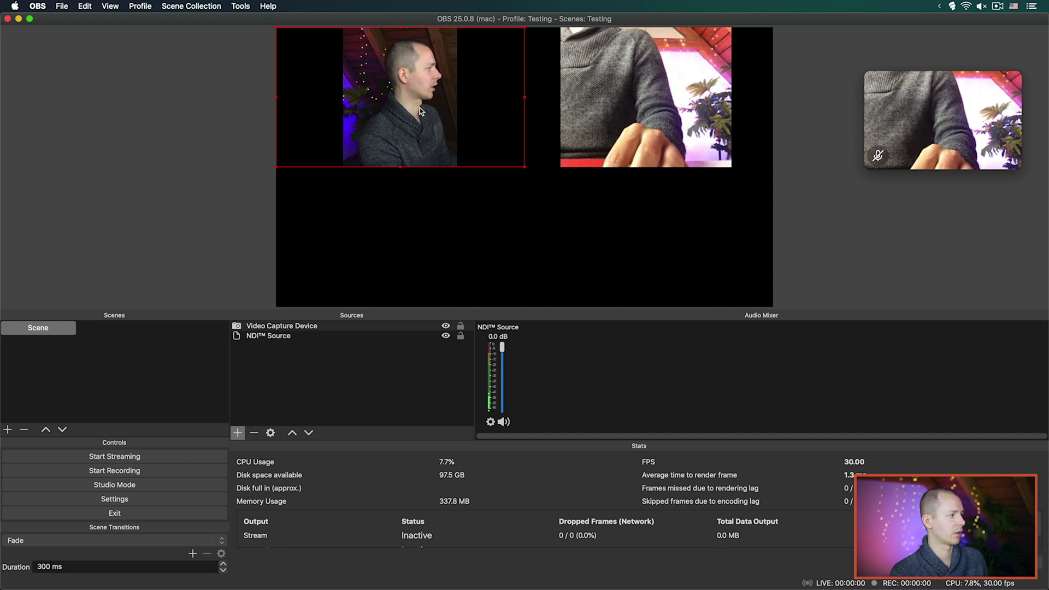
Step: Reset the Video Capture Device's transform and enlarge the source to about 1860 x 1046 in the canvas's upper-left quarter
{"action": "right_click", "coordinate": [294, 326]}
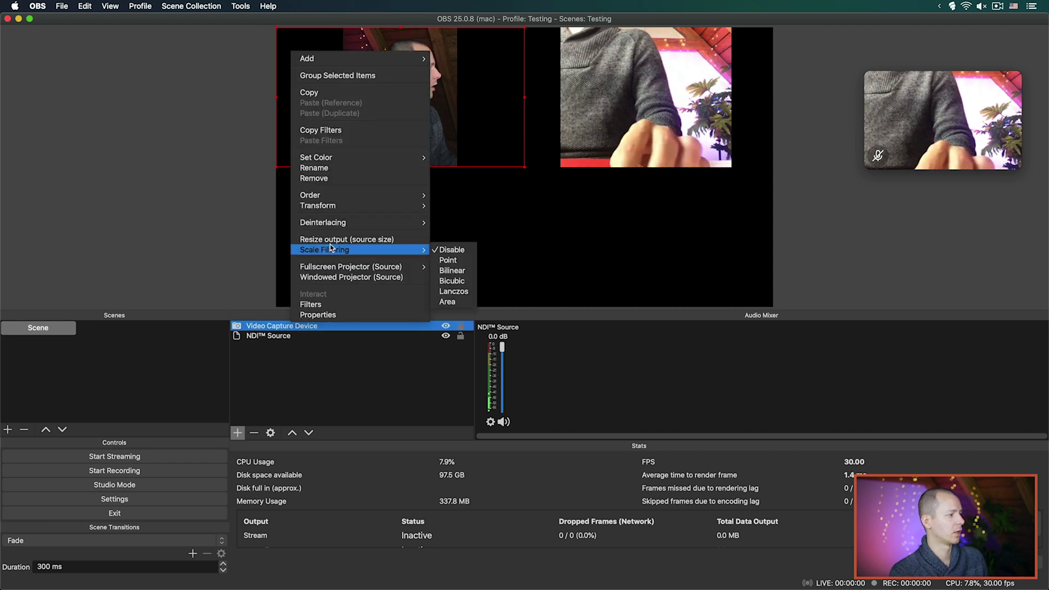
{"action": "mouse_move", "coordinate": [342, 206]}
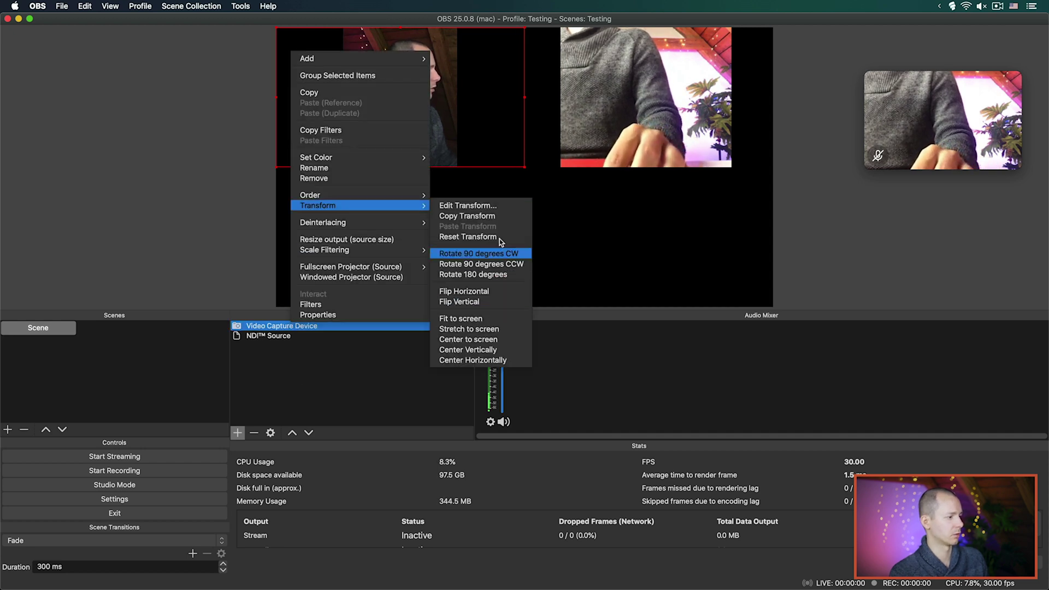
{"action": "left_click", "coordinate": [486, 237]}
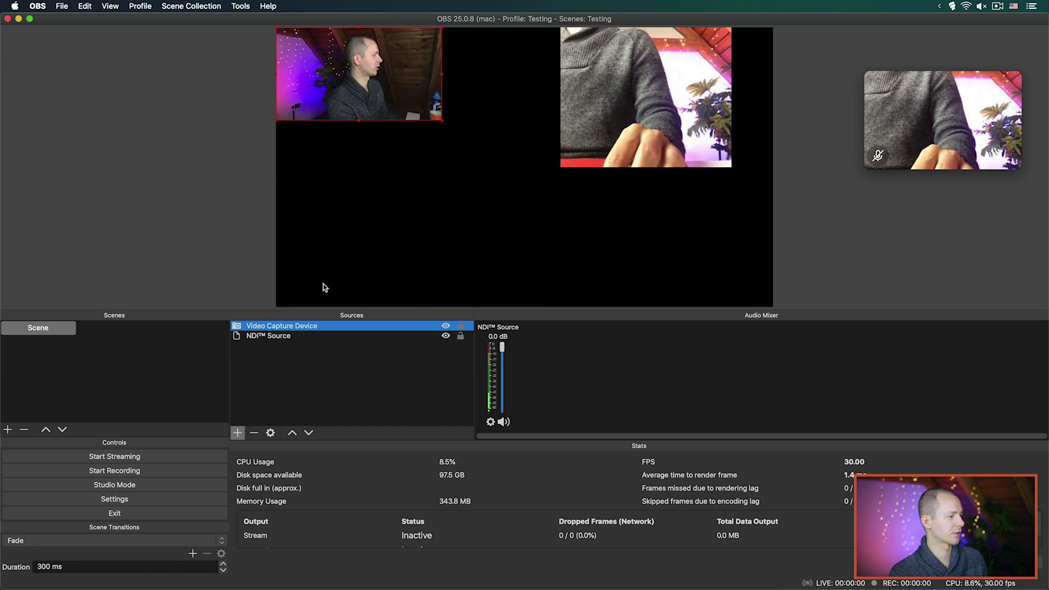
{"action": "left_click_drag", "start_coordinate": [441, 120], "coordinate": [504, 162]}
Step: Set the camera source's size to 1920 x 1080 in its transform settings and close the dialog
{"action": "right_click", "coordinate": [400, 137]}
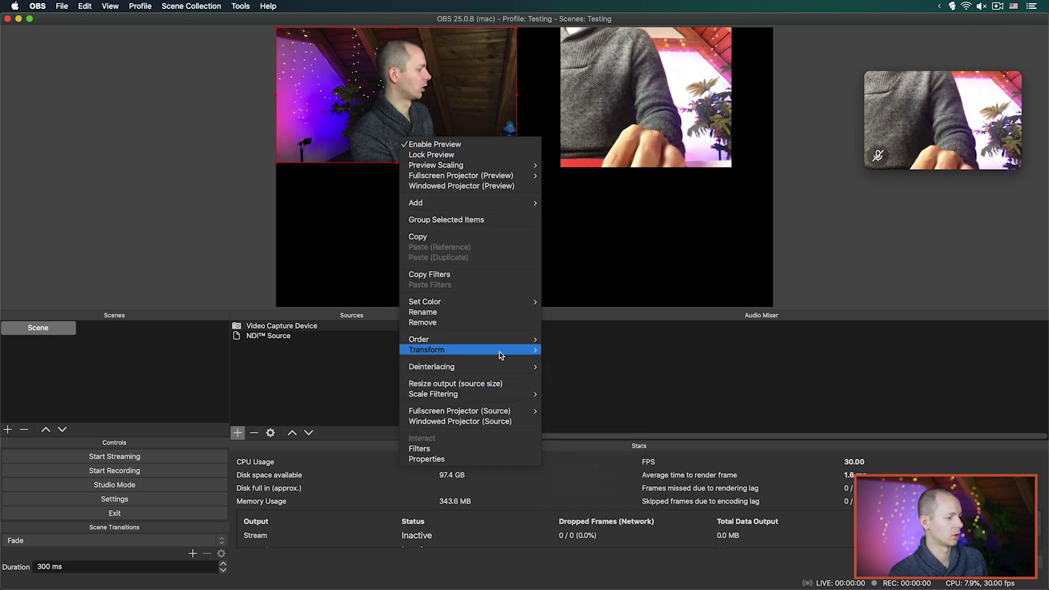
{"action": "mouse_move", "coordinate": [501, 355]}
{"action": "left_click", "coordinate": [568, 352]}
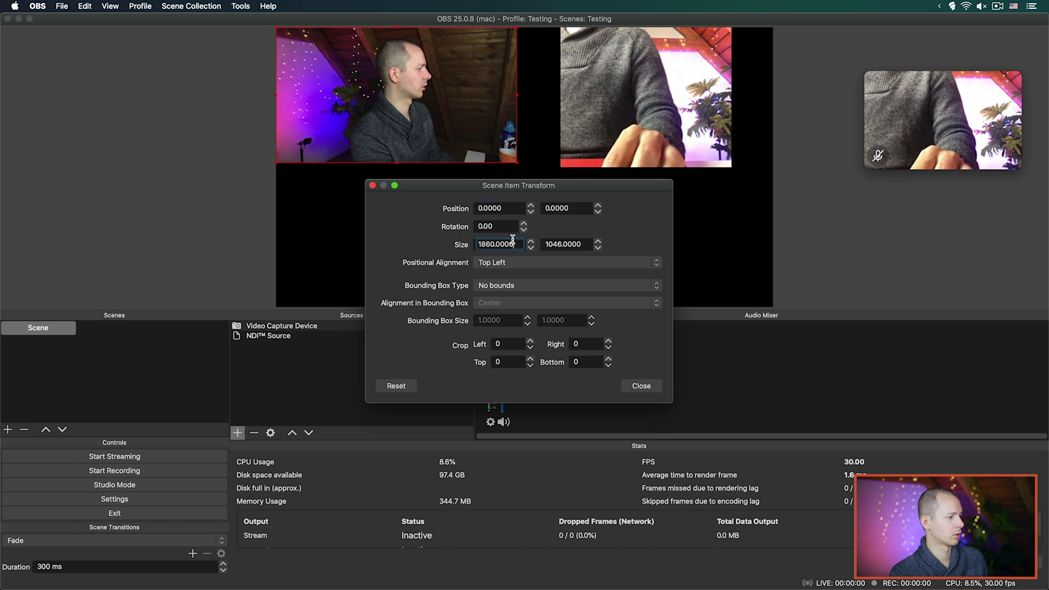
{"action": "type", "text": "1920"}
{"action": "key", "text": "Tab"}
{"action": "type", "text": "108"}
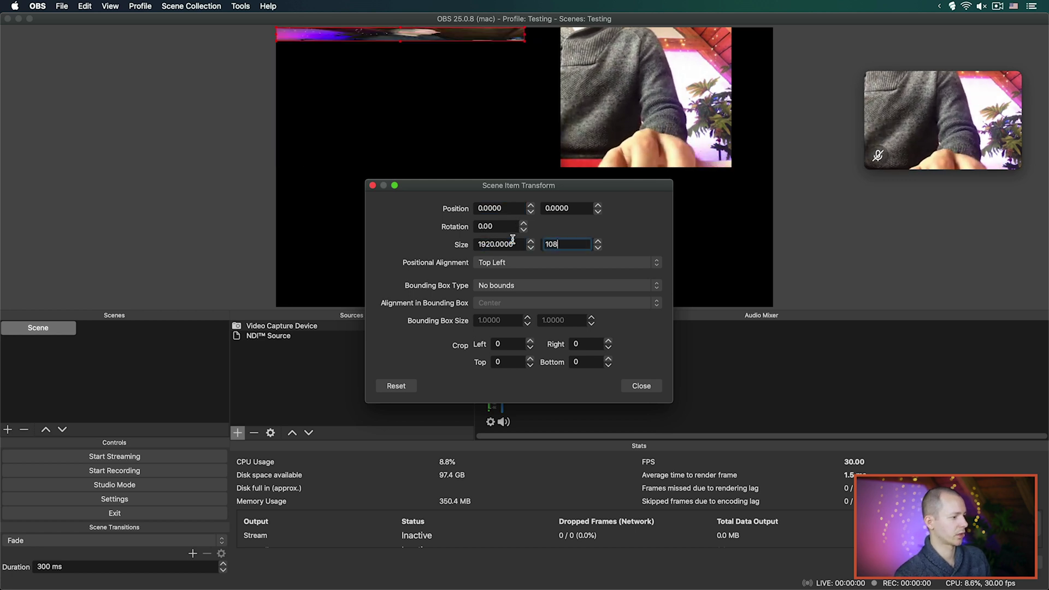
{"action": "type", "text": "0"}
{"action": "key", "text": "Tab"}
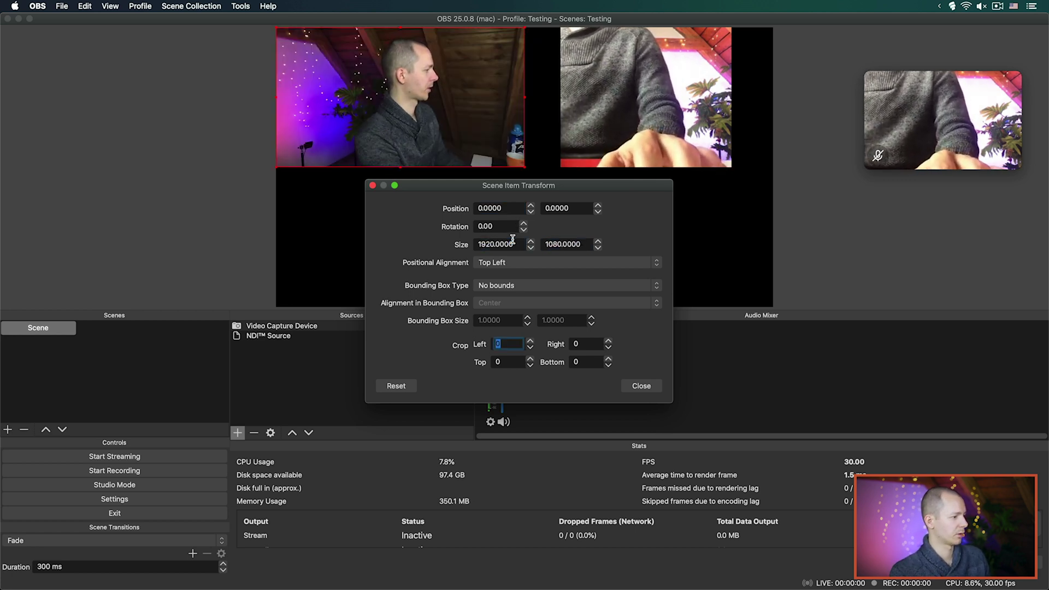
{"action": "left_click", "coordinate": [642, 387]}
Step: Set the NDI source's horizontal position to 1920 in its transform settings, close the dialog and deselect the source
{"action": "left_click", "coordinate": [627, 165]}
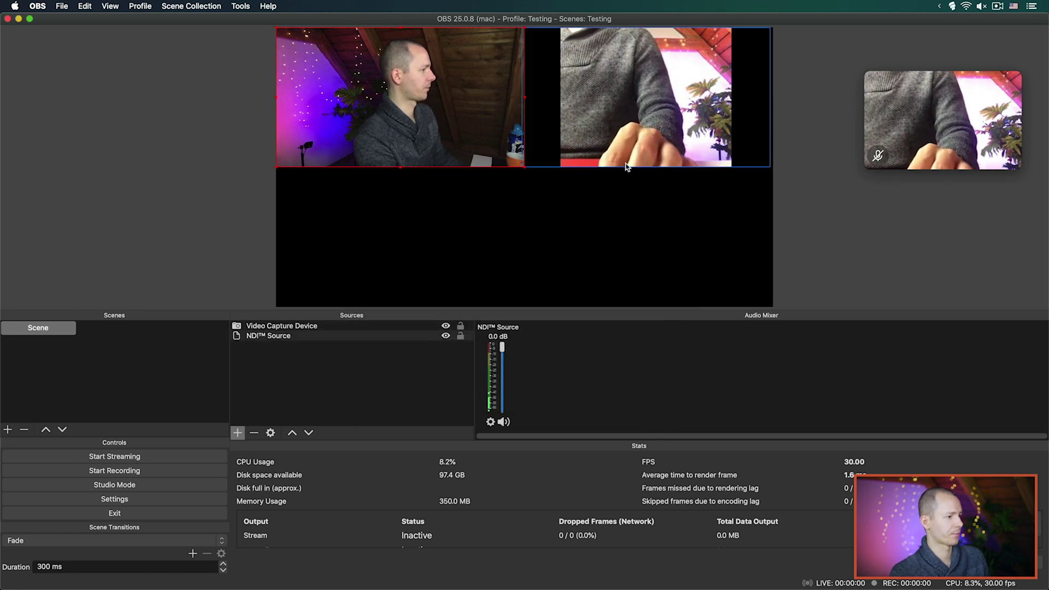
{"action": "right_click", "coordinate": [627, 166]}
{"action": "mouse_move", "coordinate": [676, 378]}
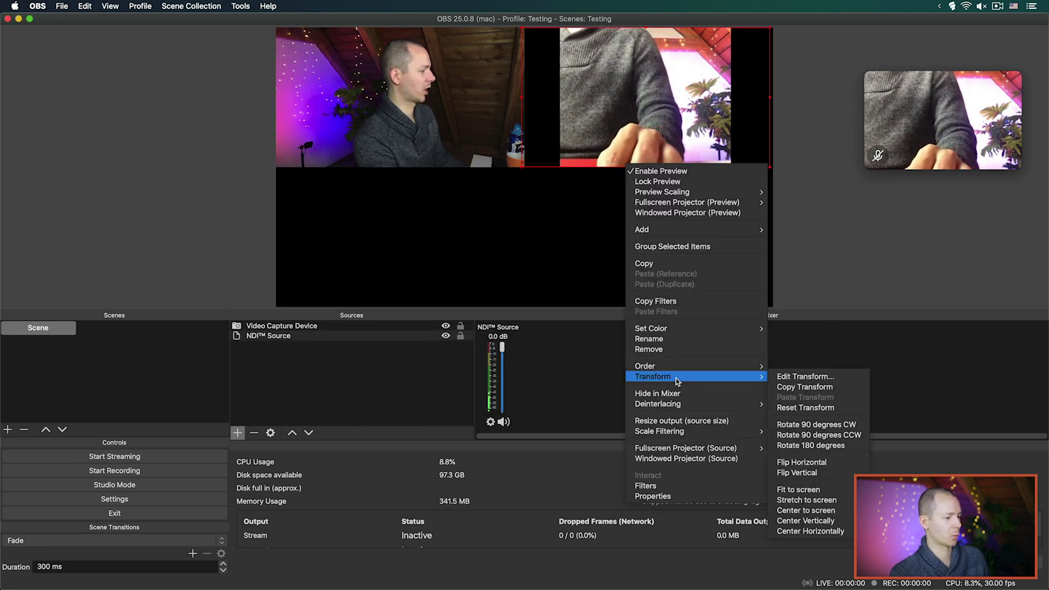
{"action": "left_click", "coordinate": [825, 378]}
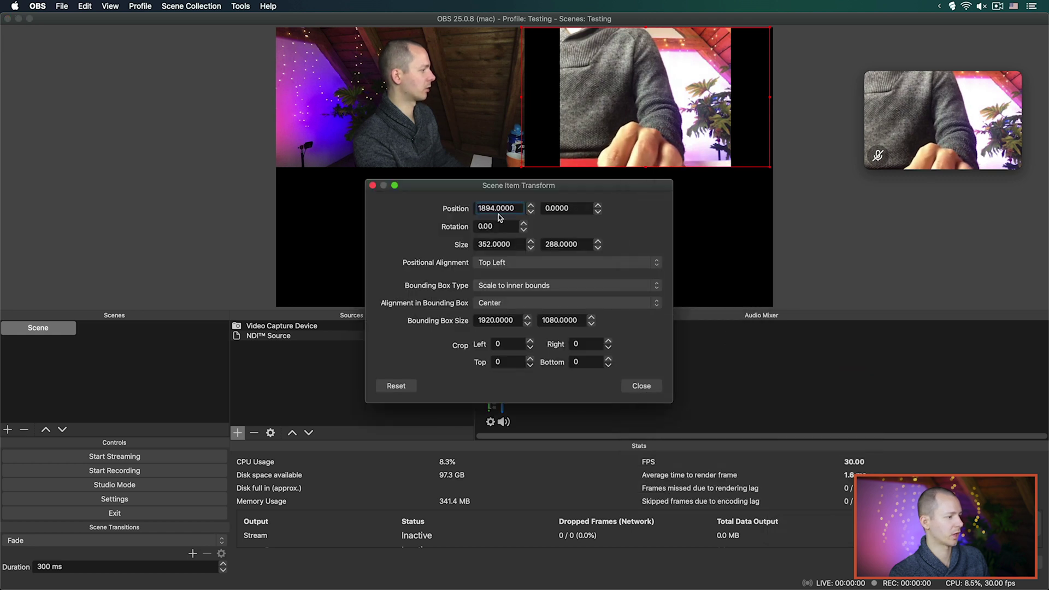
{"action": "double_click", "coordinate": [490, 208]}
{"action": "type", "text": "0"}
{"action": "key", "text": "Tab"}
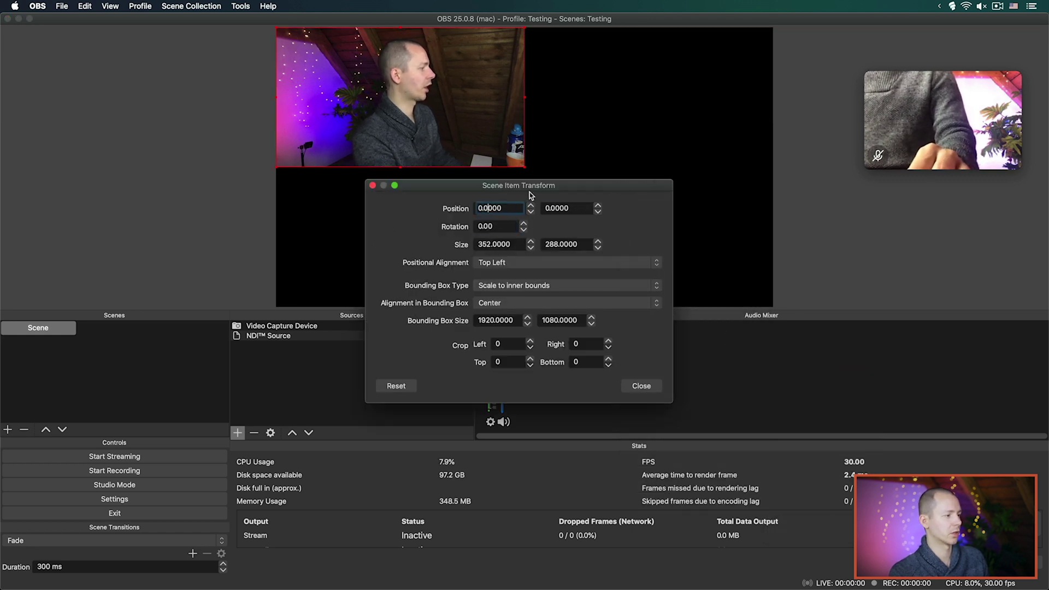
{"action": "left_click", "coordinate": [505, 205]}
{"action": "type", "text": "1920"}
{"action": "key", "text": "Tab"}
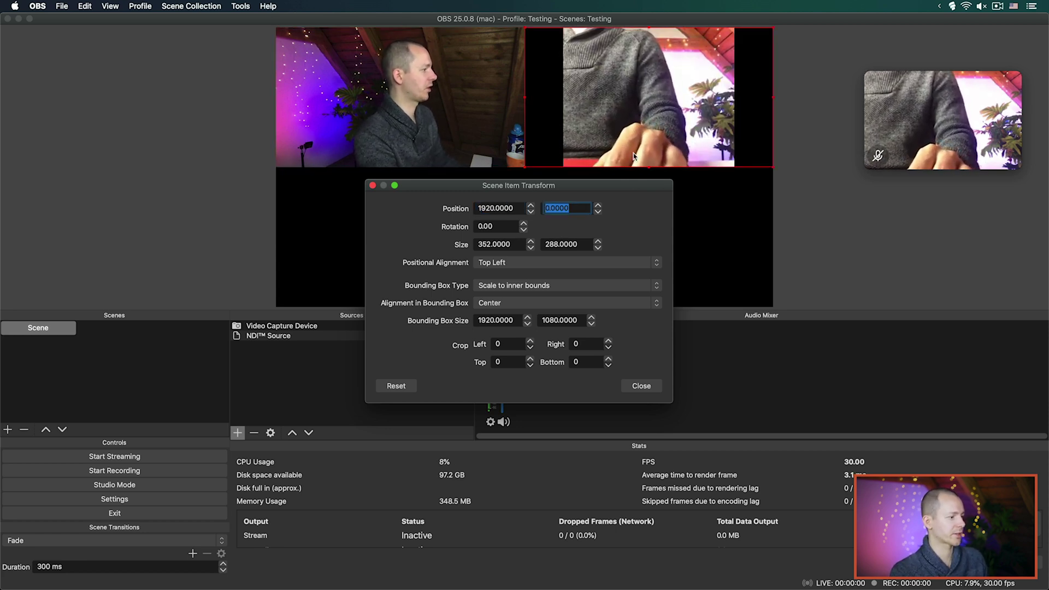
{"action": "left_click", "coordinate": [640, 386]}
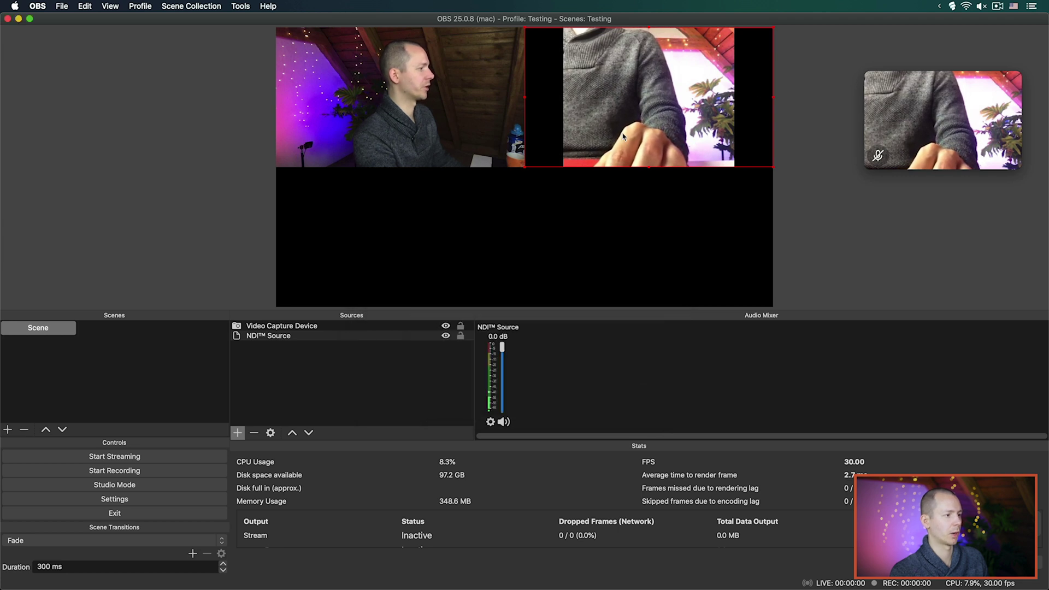
{"action": "left_click", "coordinate": [323, 379]}
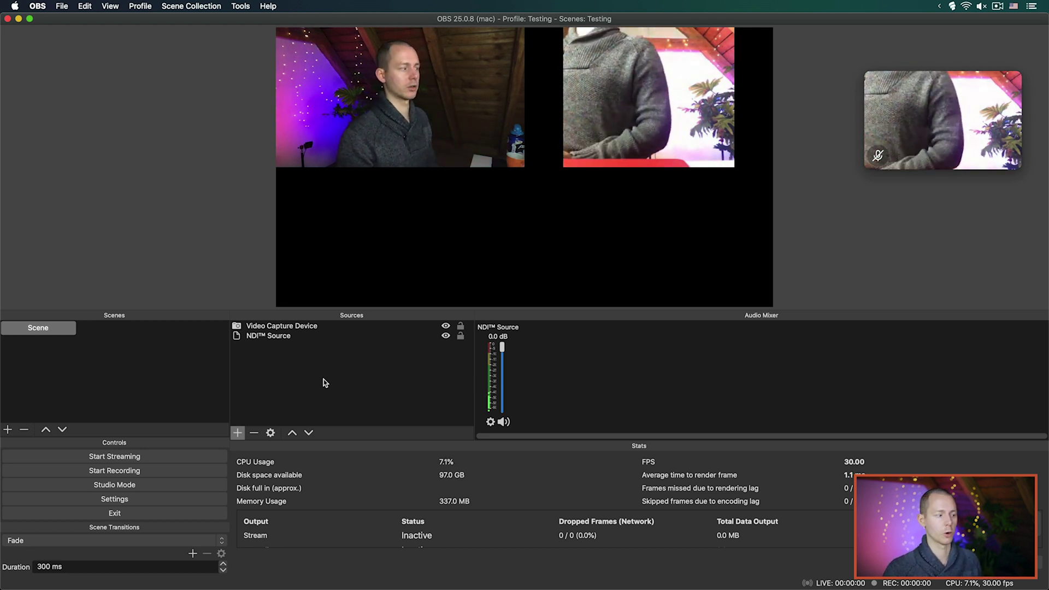
Step: Add a new Audio Input Capture source with its default name, using Built-in Microphone as the device
{"action": "left_click", "coordinate": [238, 434]}
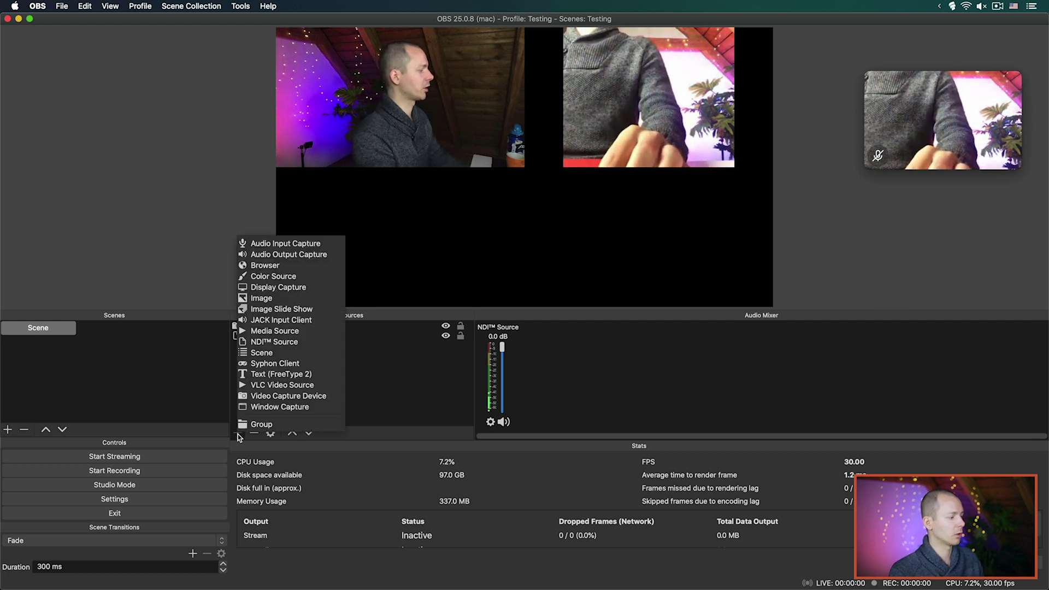
{"action": "left_click", "coordinate": [286, 245]}
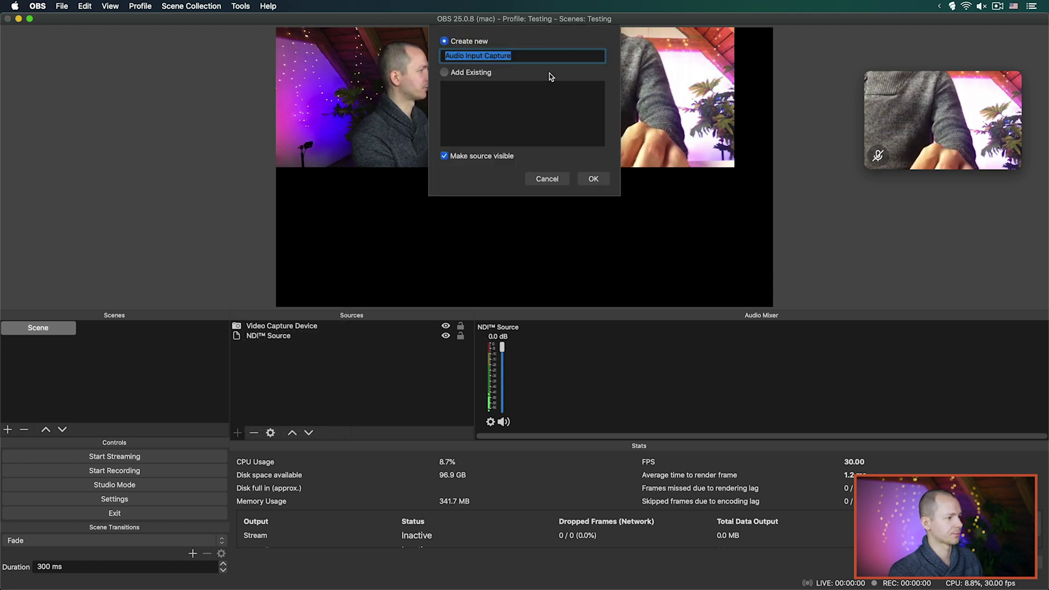
{"action": "left_click", "coordinate": [601, 178]}
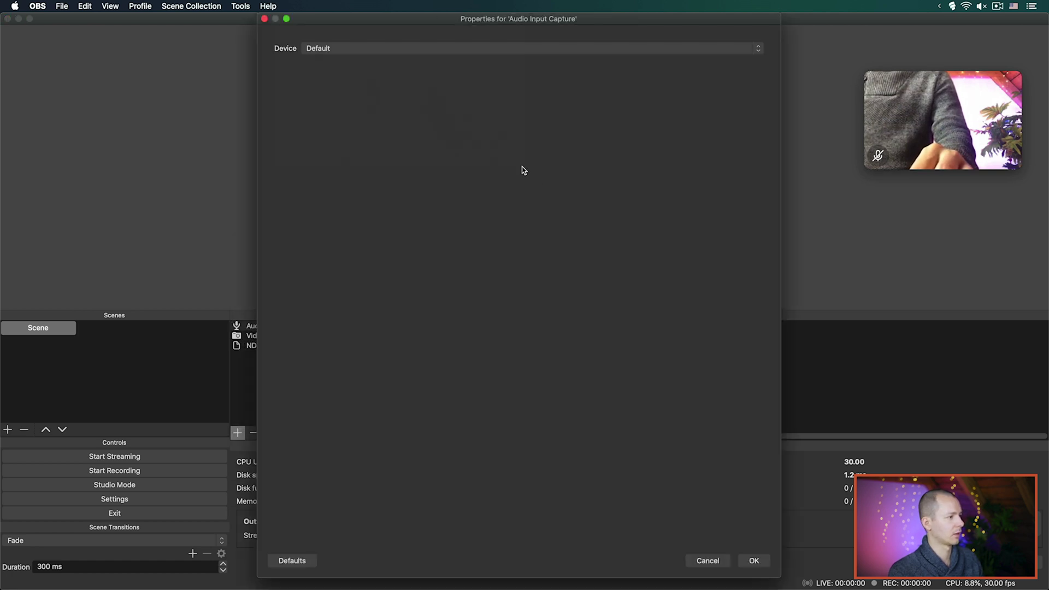
{"action": "left_click", "coordinate": [372, 48]}
{"action": "left_click", "coordinate": [371, 50]}
{"action": "left_click", "coordinate": [371, 53]}
{"action": "left_click", "coordinate": [370, 56]}
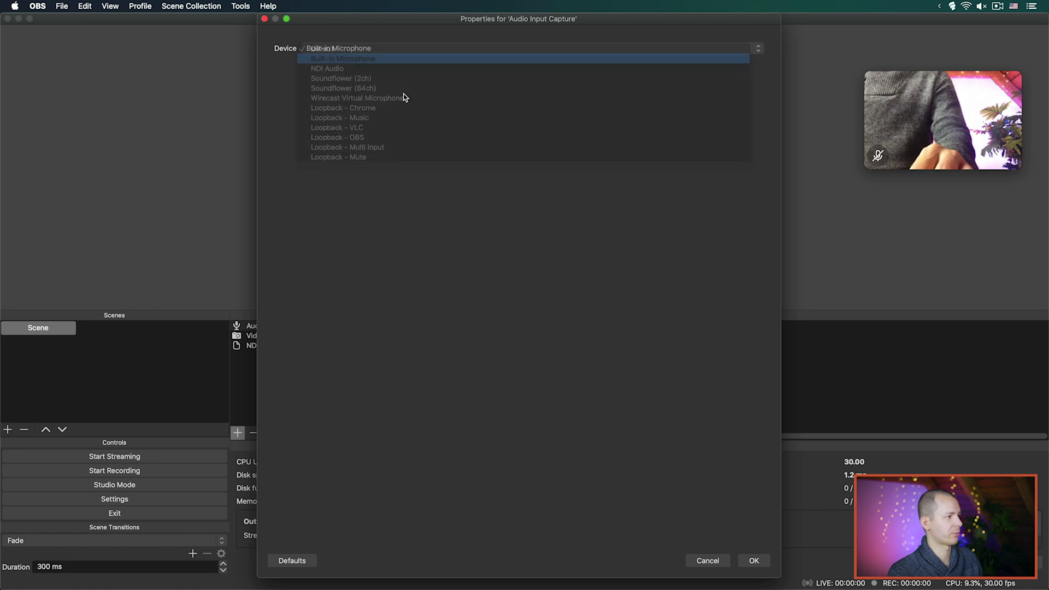
{"action": "left_click", "coordinate": [754, 561]}
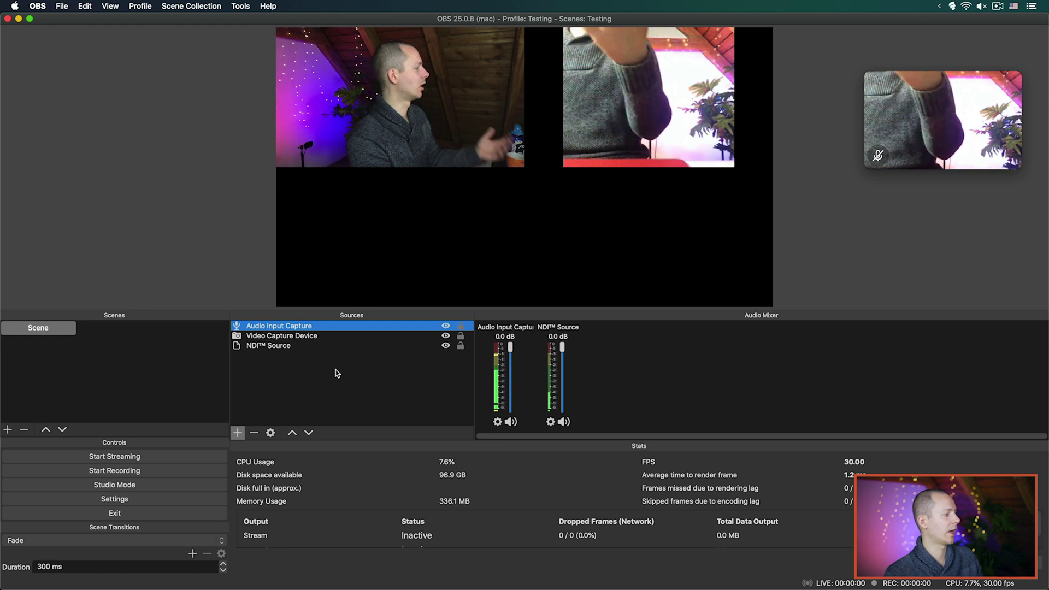
Step: In the advanced audio properties, exclude Audio Input Capture from track 3 and the NDI source from track 2, and close the dialog
{"action": "left_click", "coordinate": [497, 422]}
{"action": "left_click", "coordinate": [544, 553]}
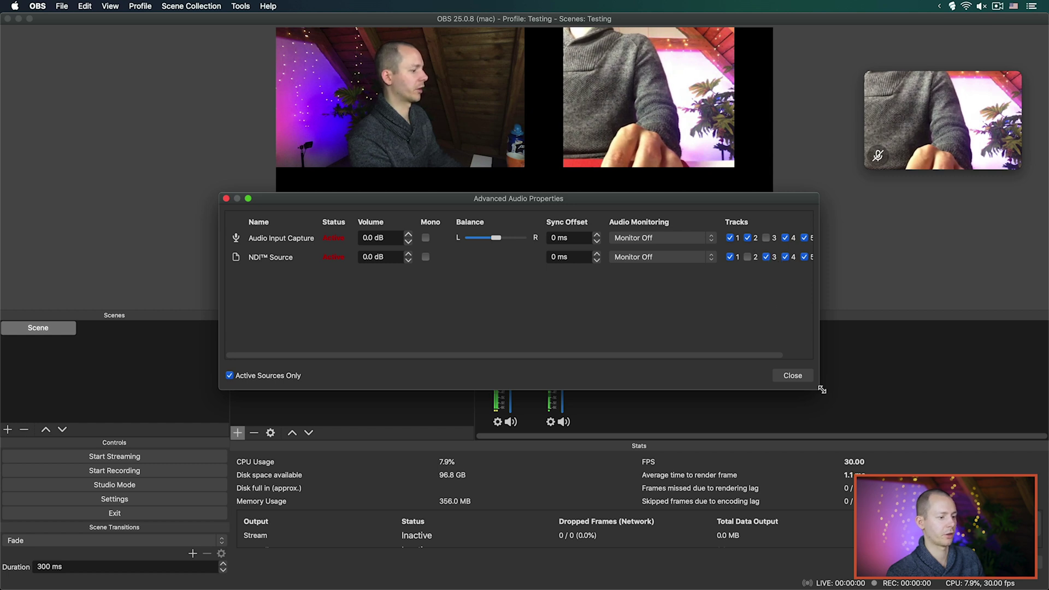
{"action": "left_click", "coordinate": [793, 376]}
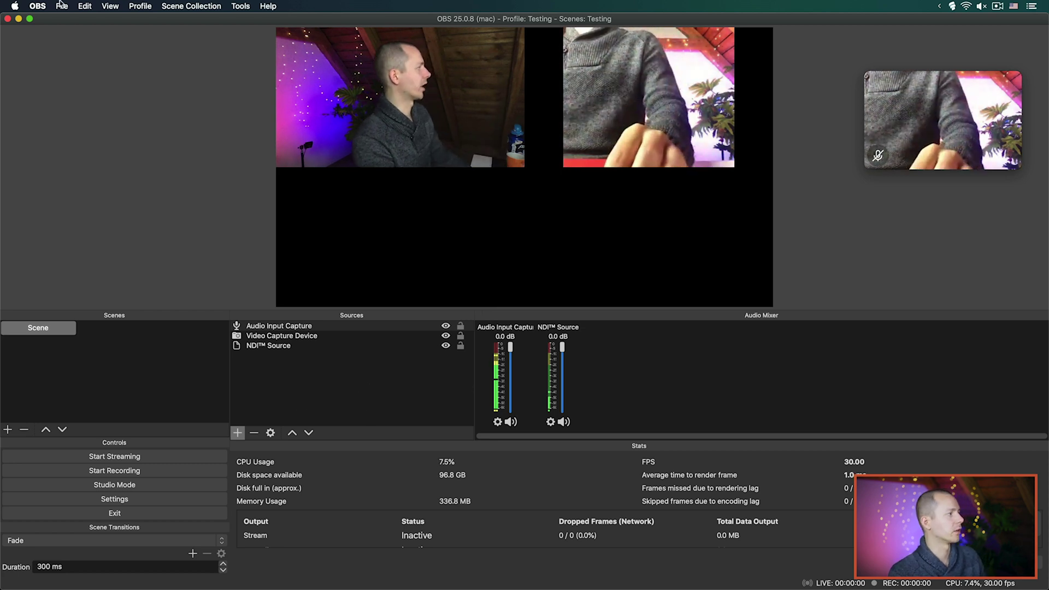
Step: Set the output mode to Advanced, have recordings include audio tracks 1, 2 and 3, and confirm the settings
{"action": "left_click", "coordinate": [37, 6]}
{"action": "left_click", "coordinate": [43, 37]}
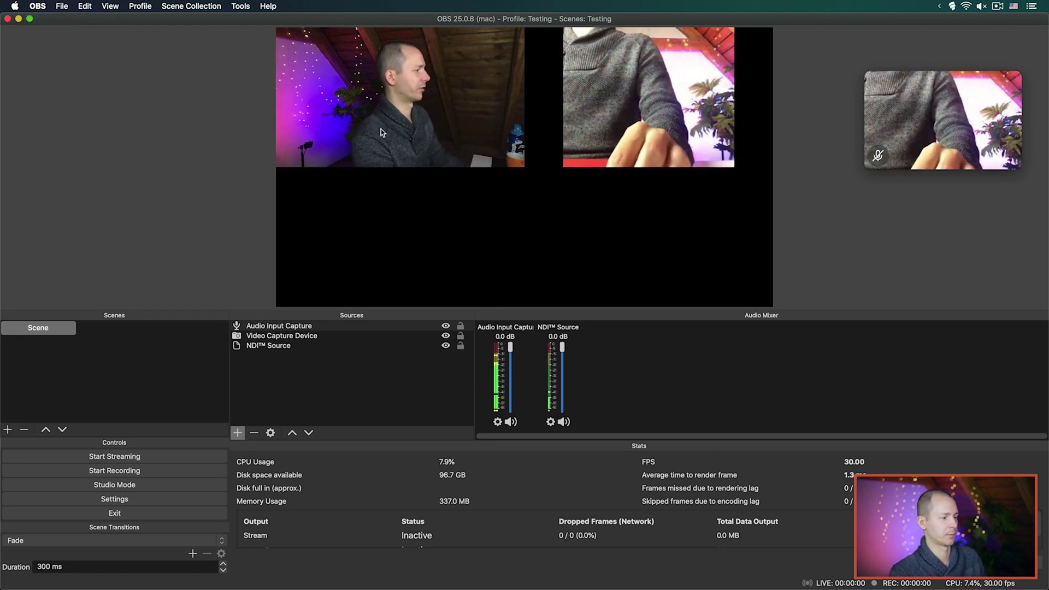
{"action": "left_click", "coordinate": [300, 172]}
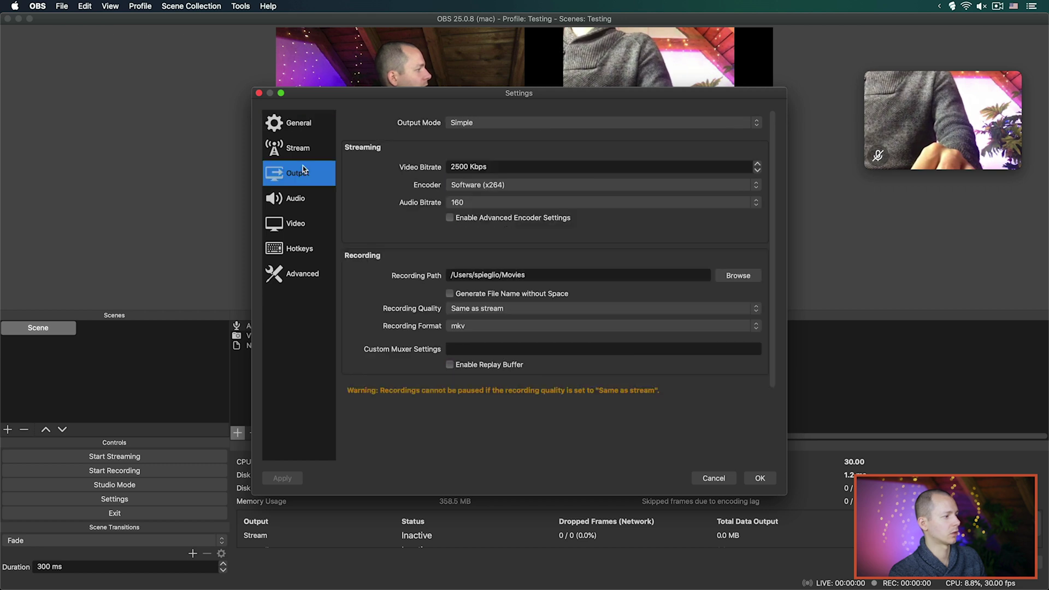
{"action": "left_click", "coordinate": [473, 122]}
{"action": "left_click", "coordinate": [473, 131]}
{"action": "left_click", "coordinate": [438, 148]}
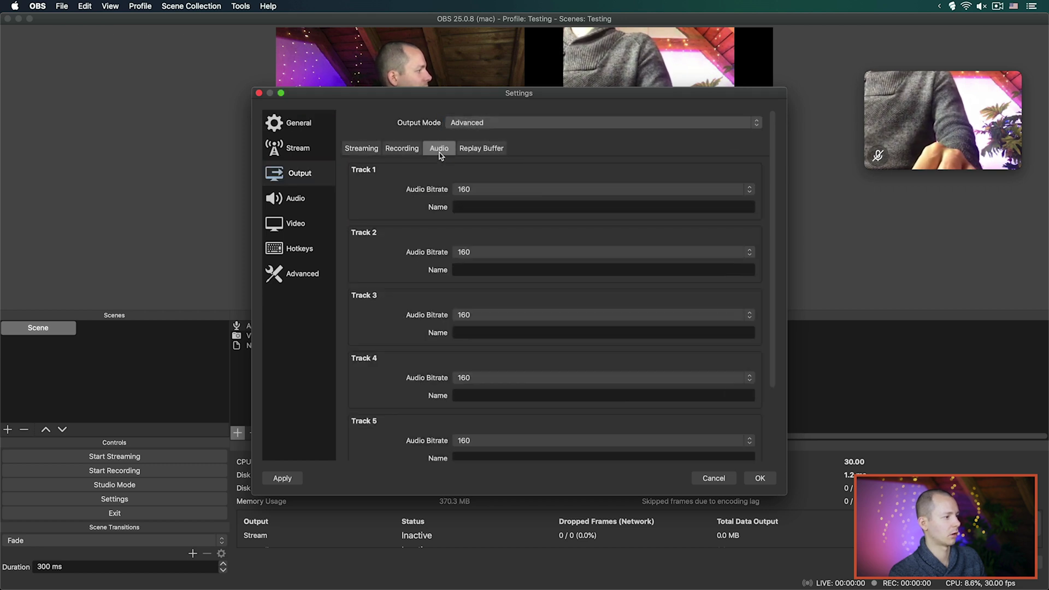
{"action": "left_click", "coordinate": [399, 147]}
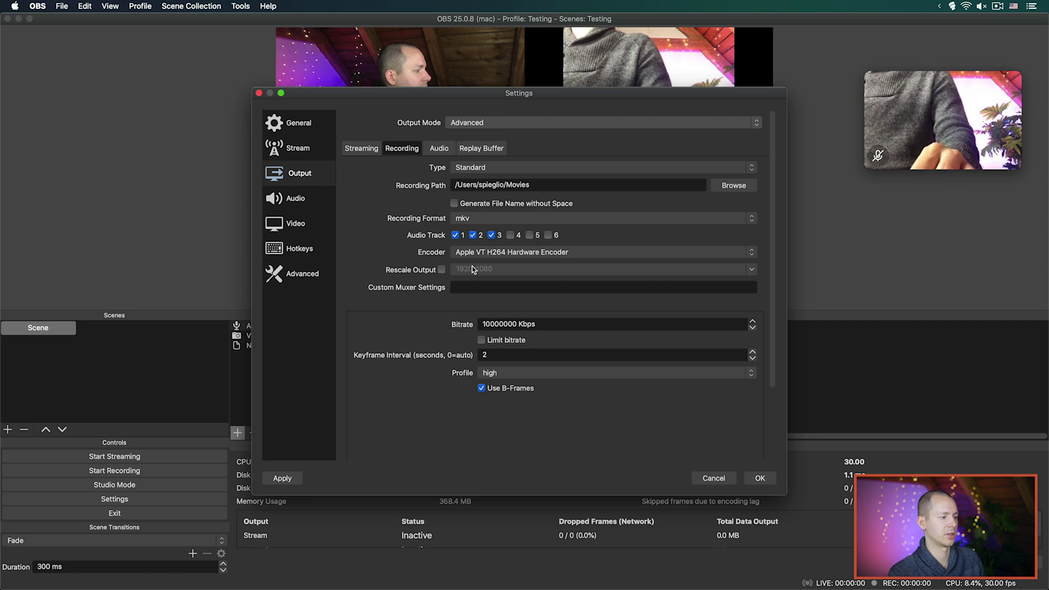
{"action": "left_click", "coordinate": [772, 480]}
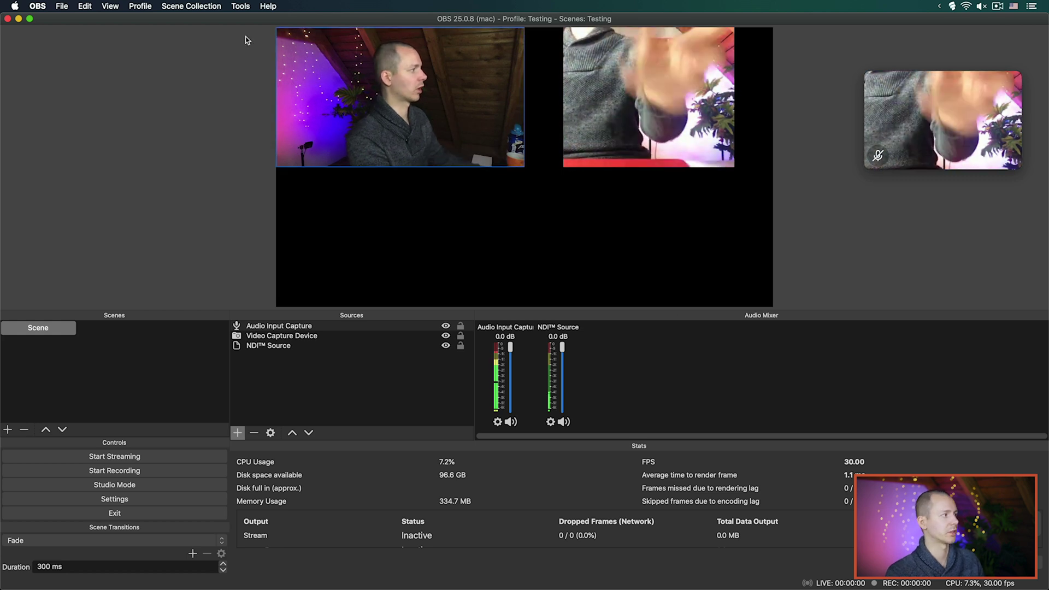
Step: Set both the base canvas and the output resolution to 1920x1080 in the video settings and confirm
{"action": "left_click", "coordinate": [37, 6]}
{"action": "left_click", "coordinate": [544, 223]}
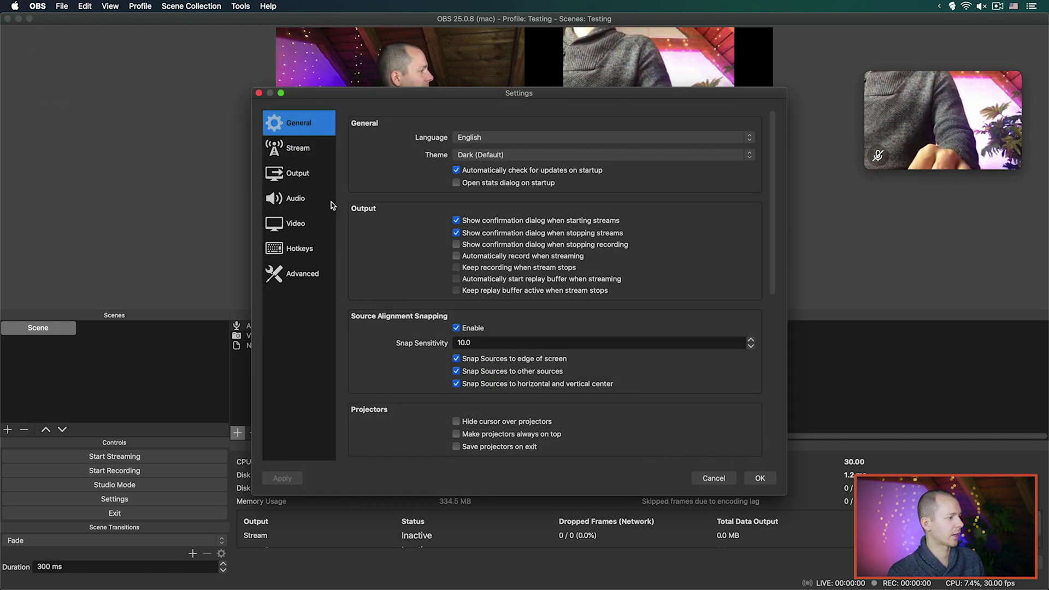
{"action": "left_click", "coordinate": [298, 199]}
{"action": "left_click", "coordinate": [297, 220]}
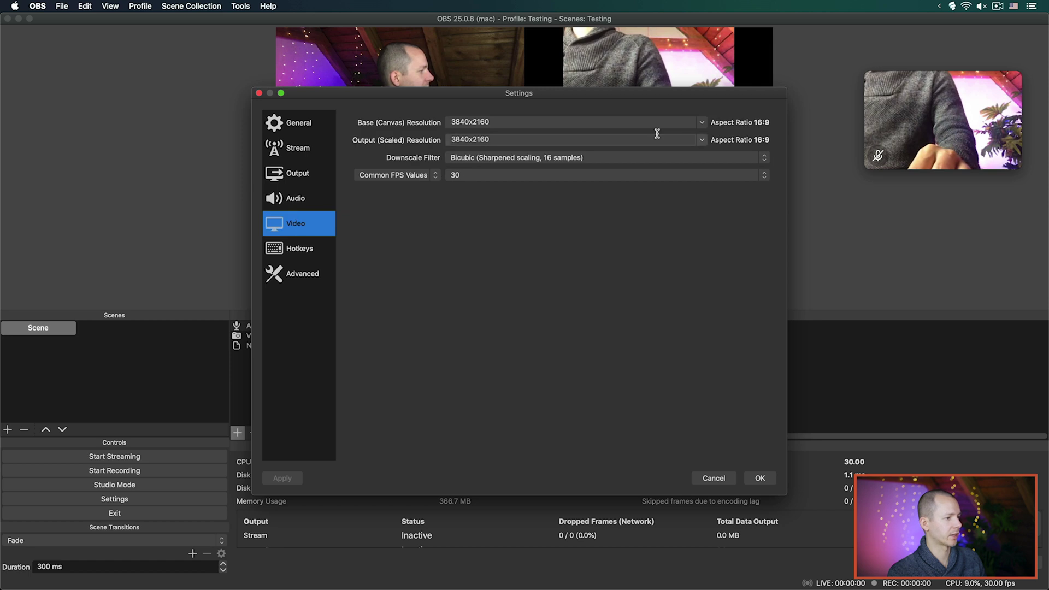
{"action": "left_click", "coordinate": [702, 122]}
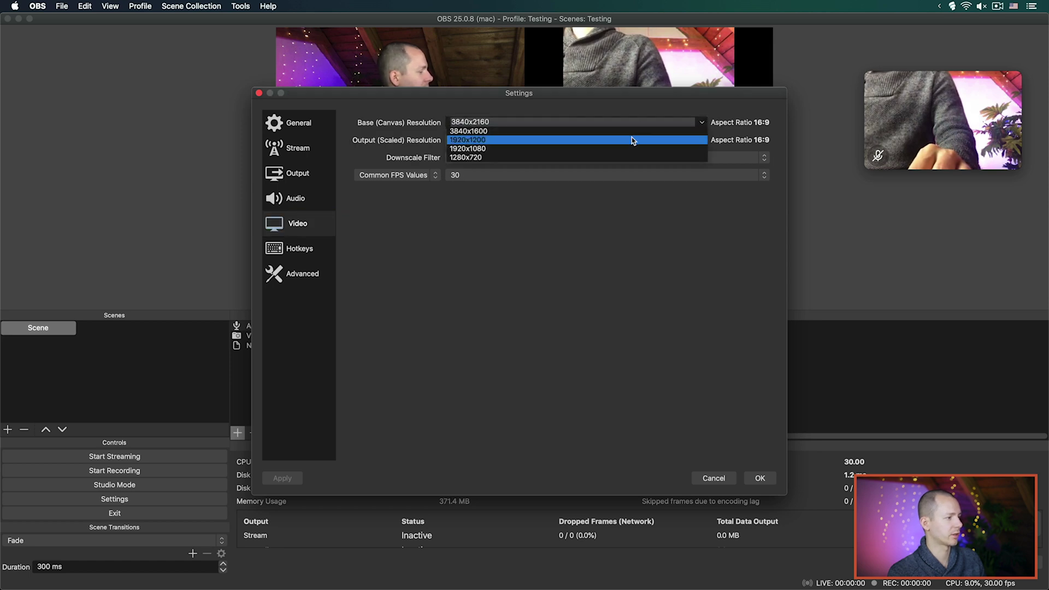
{"action": "left_click", "coordinate": [634, 148]}
{"action": "left_click", "coordinate": [701, 140]}
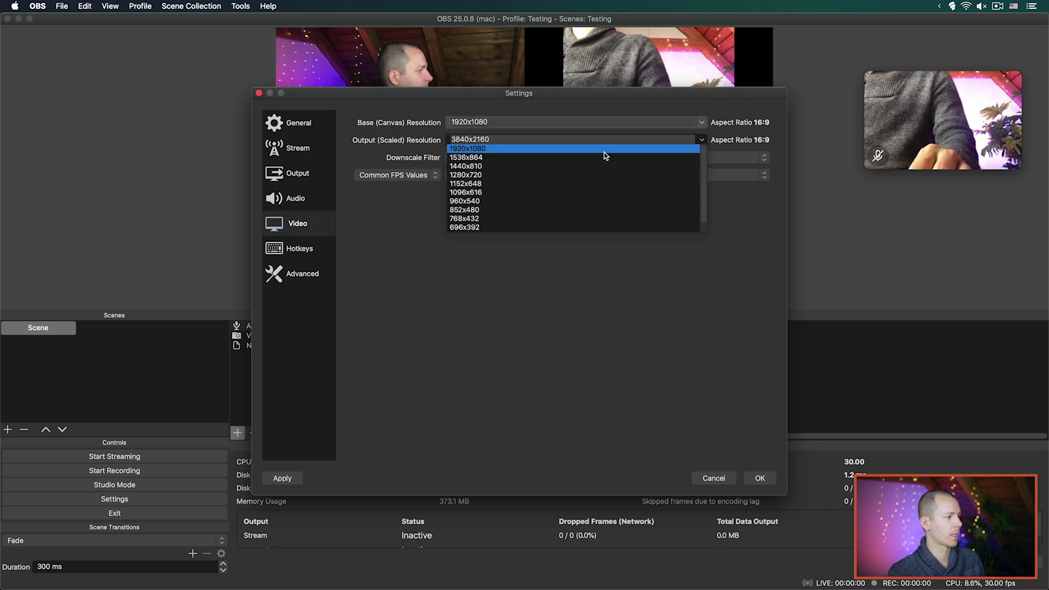
{"action": "left_click", "coordinate": [545, 148]}
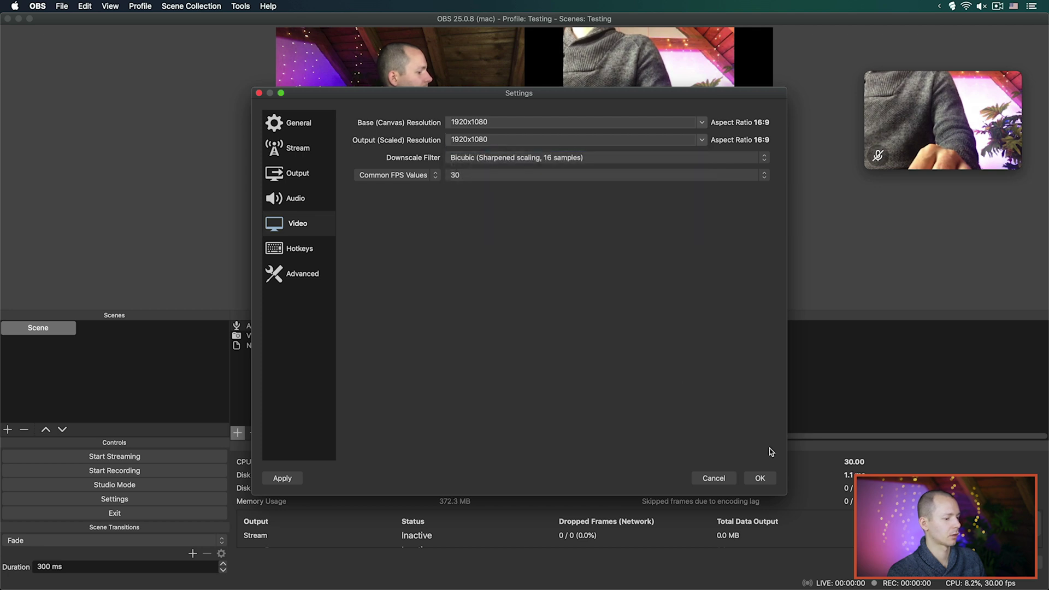
{"action": "left_click", "coordinate": [768, 479]}
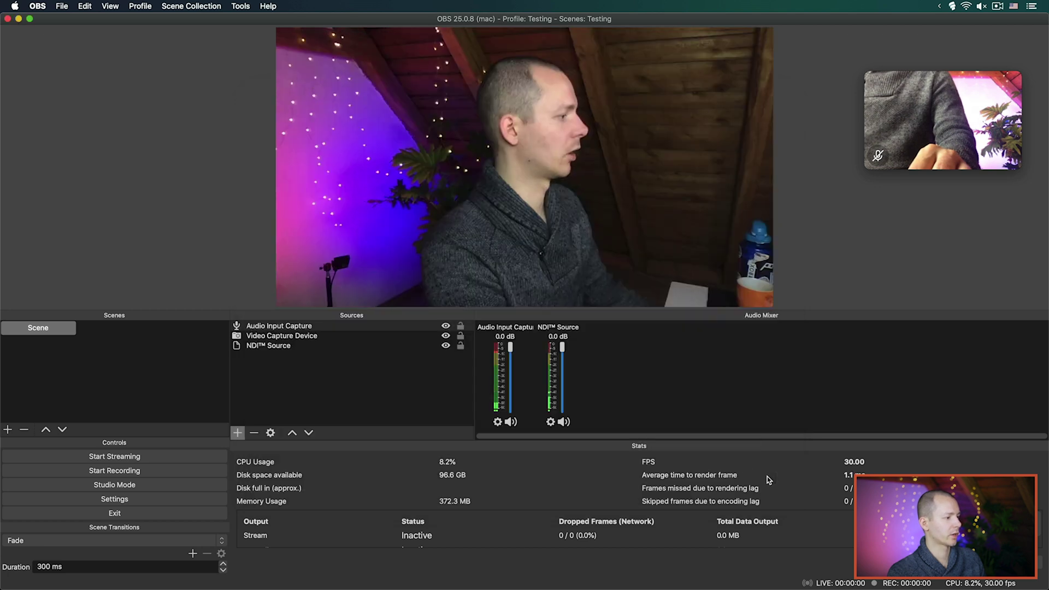
Step: Fit the NDI source to the screen, arrange it in the canvas's right half beside the cropped camera image, and deselect it
{"action": "left_click", "coordinate": [283, 337]}
{"action": "left_click", "coordinate": [296, 345]}
{"action": "right_click", "coordinate": [301, 344]}
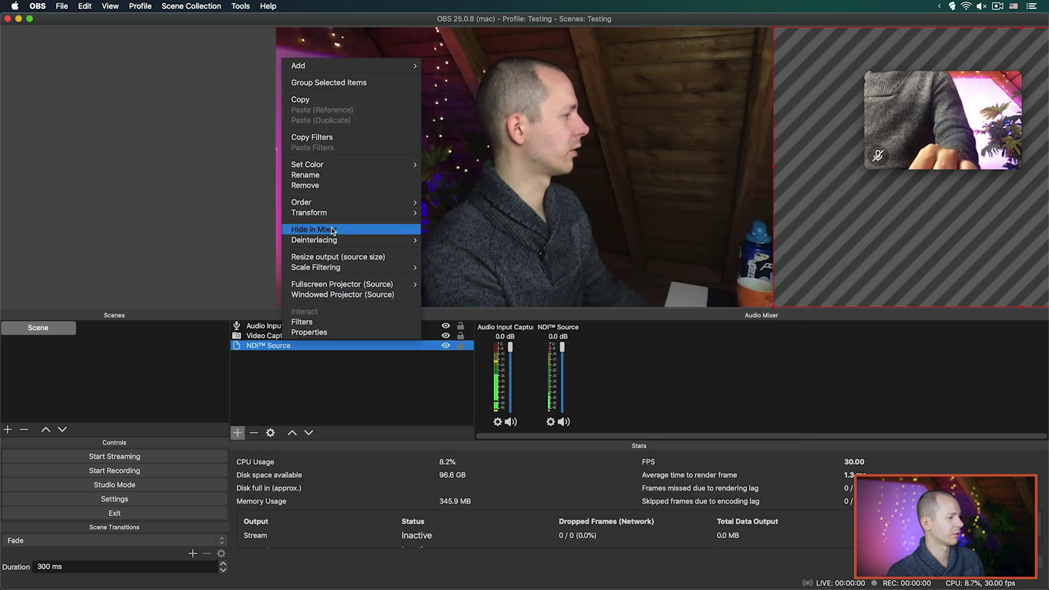
{"action": "mouse_move", "coordinate": [339, 216]}
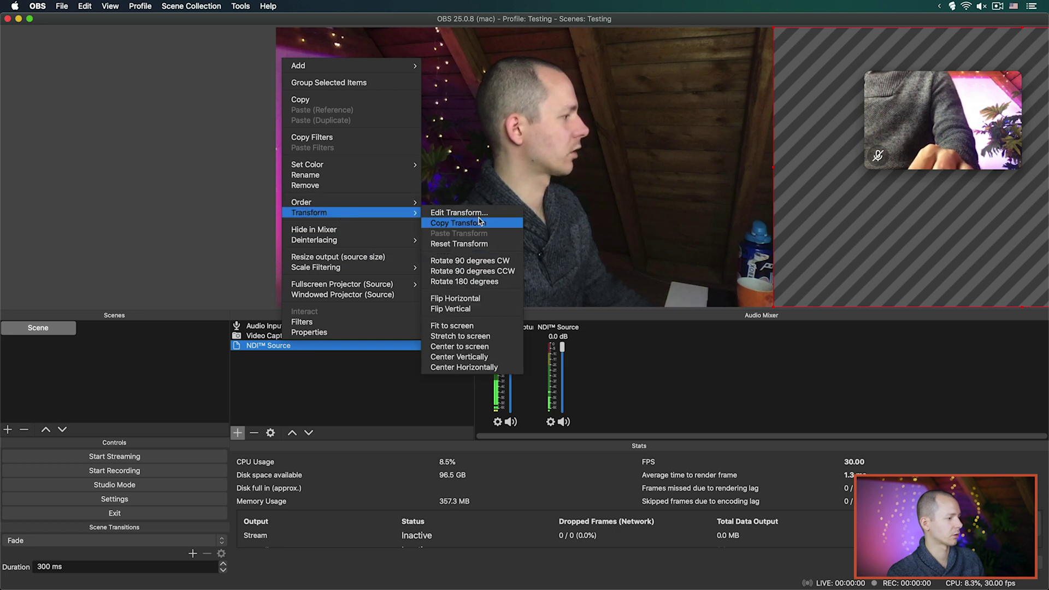
{"action": "left_click", "coordinate": [464, 325]}
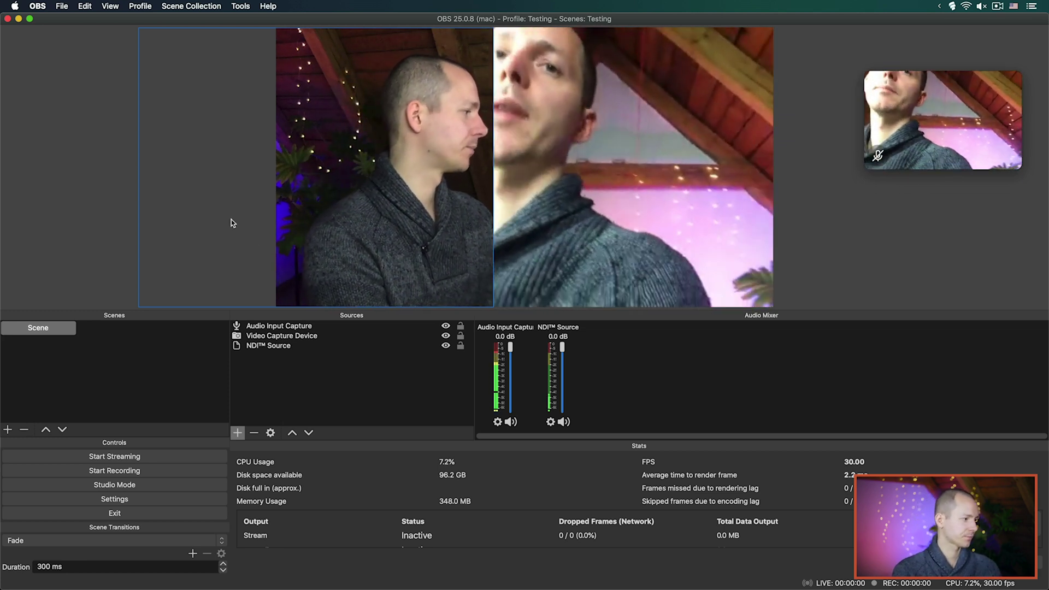
{"action": "left_click", "coordinate": [540, 161]}
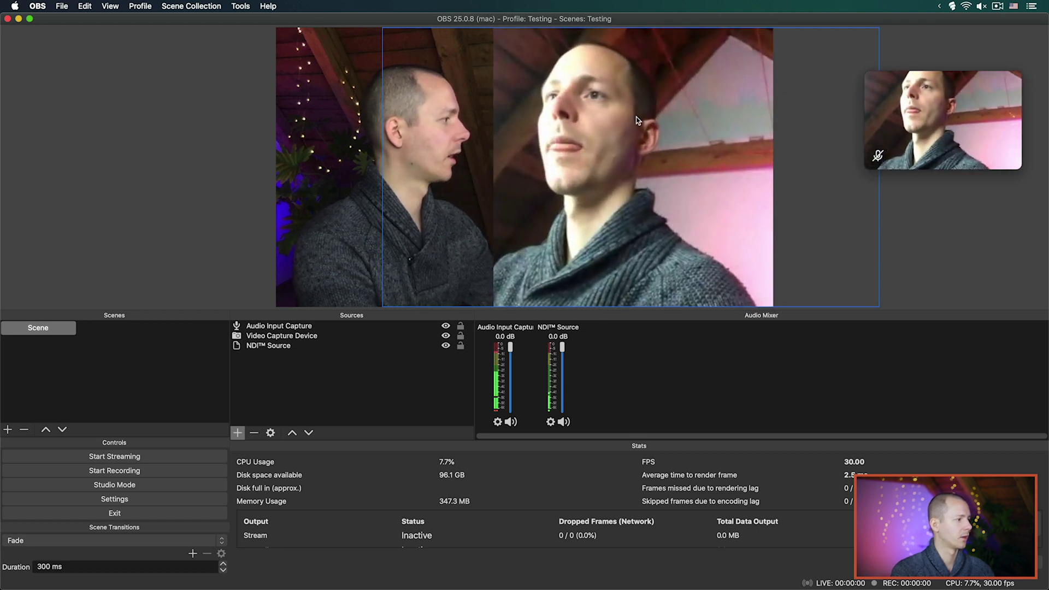
{"action": "left_click", "coordinate": [343, 392]}
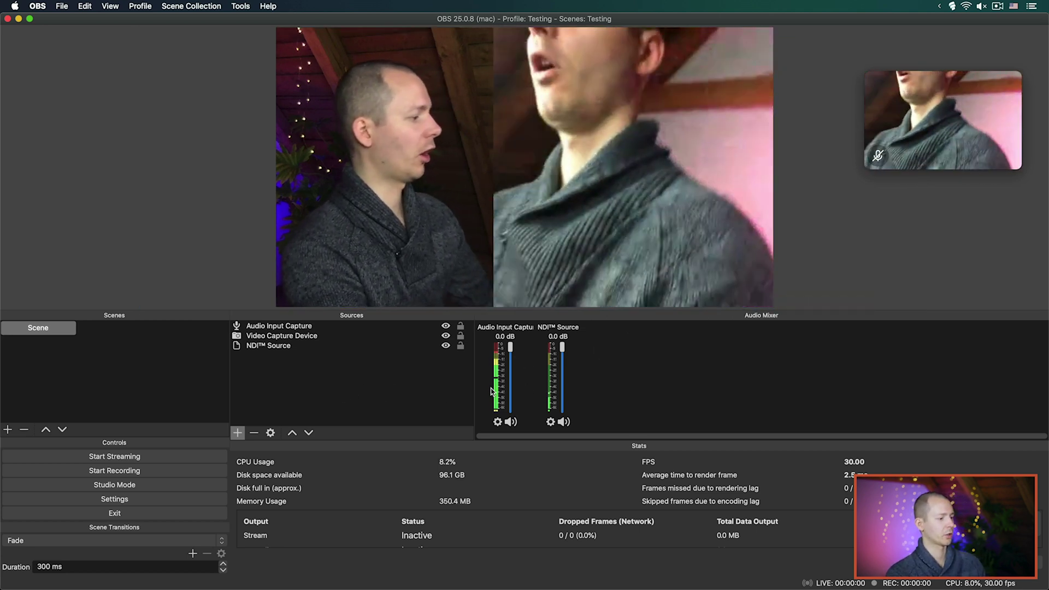